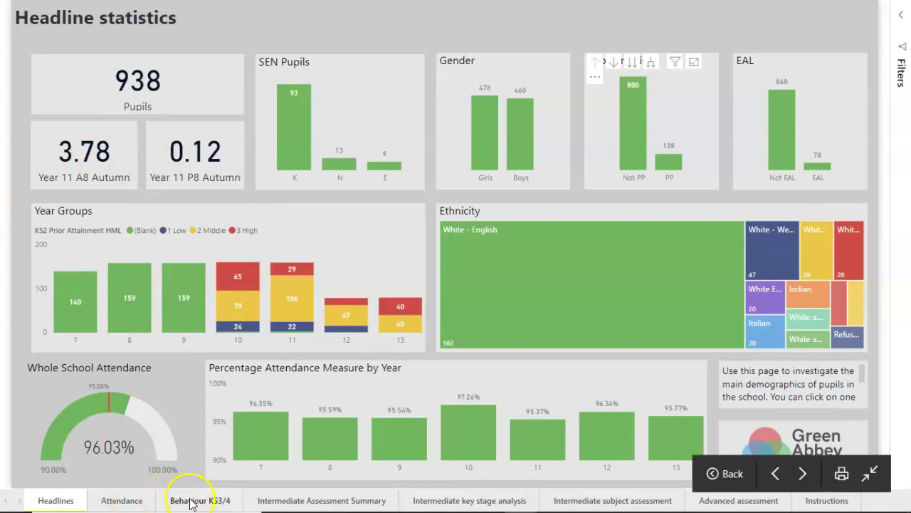
# Examine the Headlines page's ethnicity, year group and prior attainment charts, along with whole-school and per-year attendance.
pyautogui.click(123, 501)
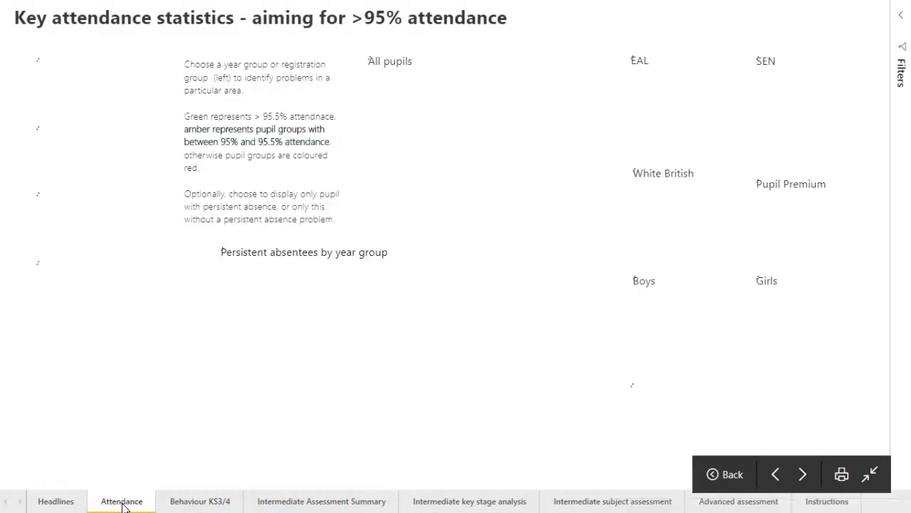
pyautogui.click(63, 501)
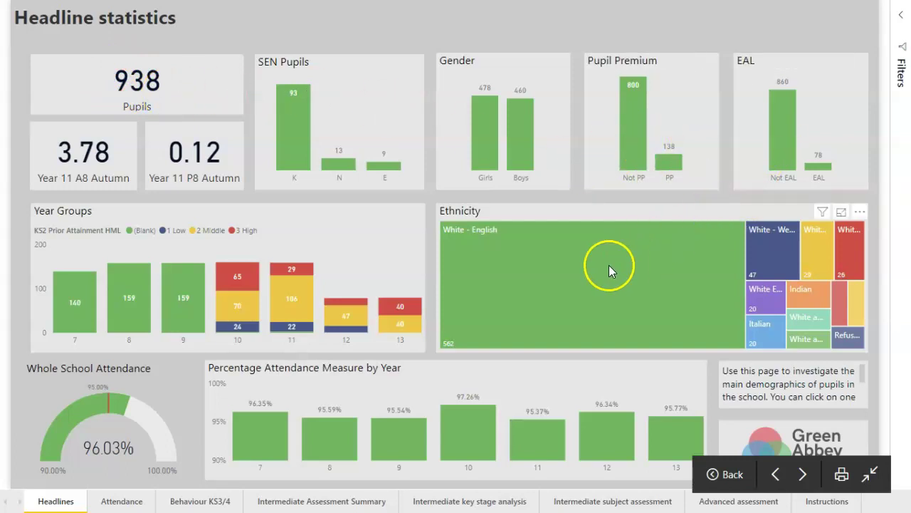
pyautogui.moveTo(609, 268)
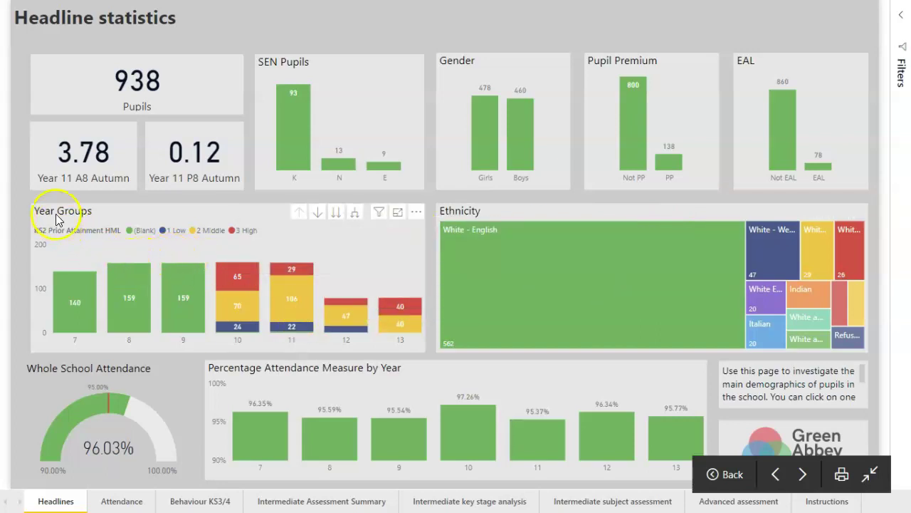
pyautogui.moveTo(74, 308)
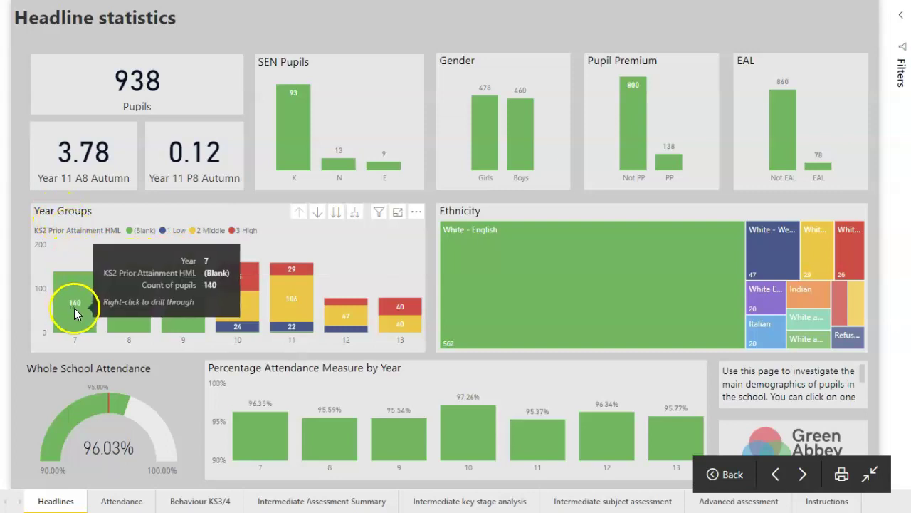
pyautogui.moveTo(180, 304)
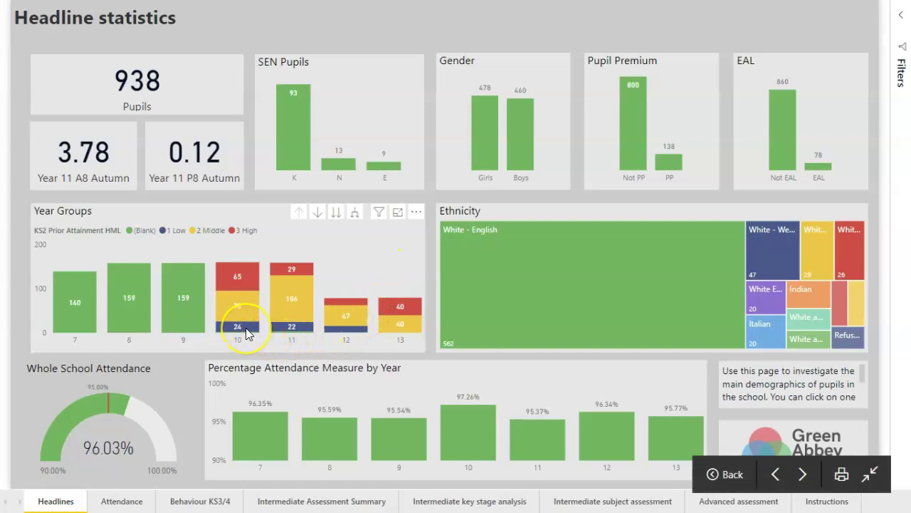
pyautogui.moveTo(247, 334)
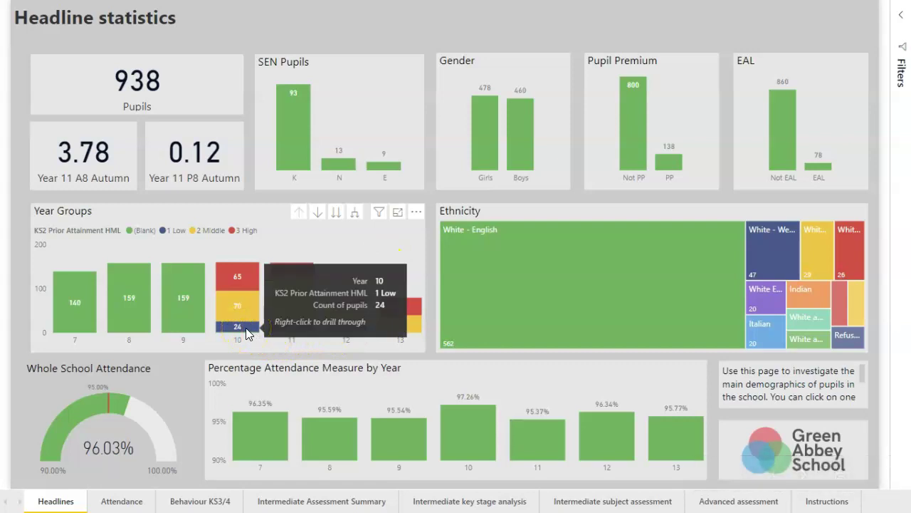
pyautogui.moveTo(242, 308)
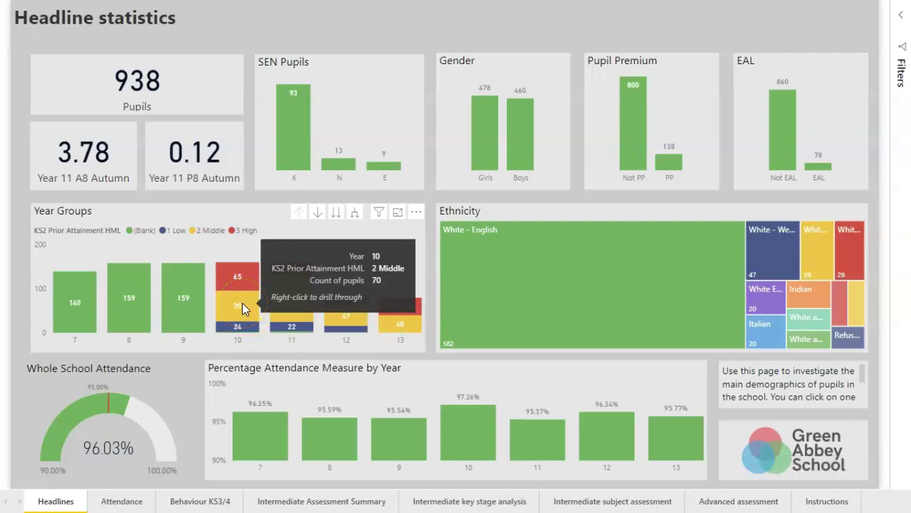
pyautogui.moveTo(242, 277)
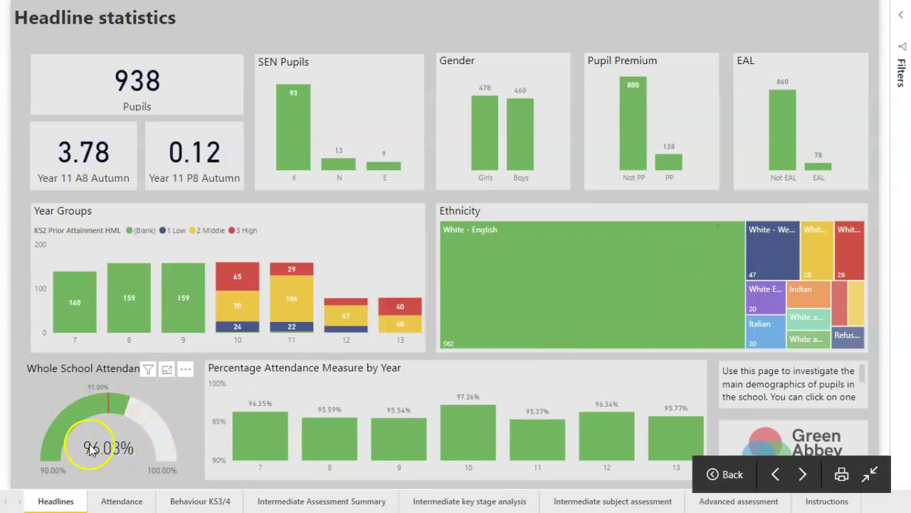
pyautogui.moveTo(105, 456)
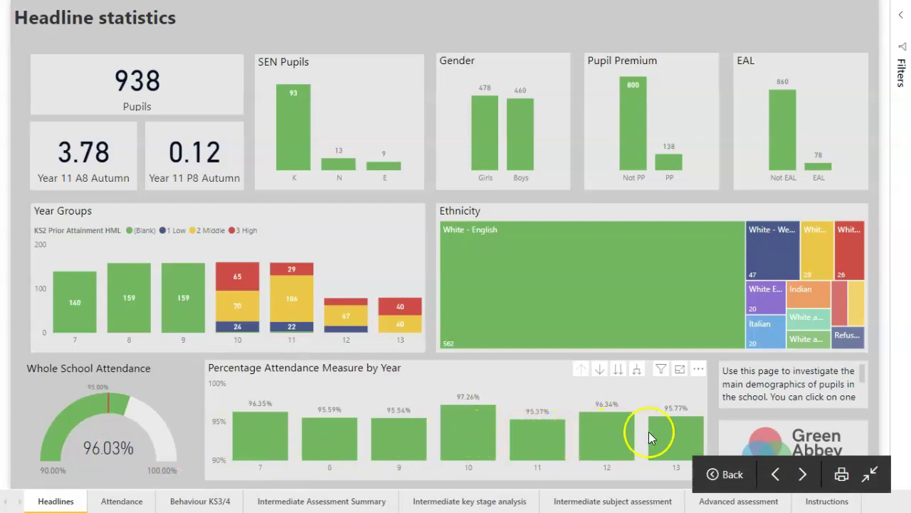
pyautogui.moveTo(656, 425)
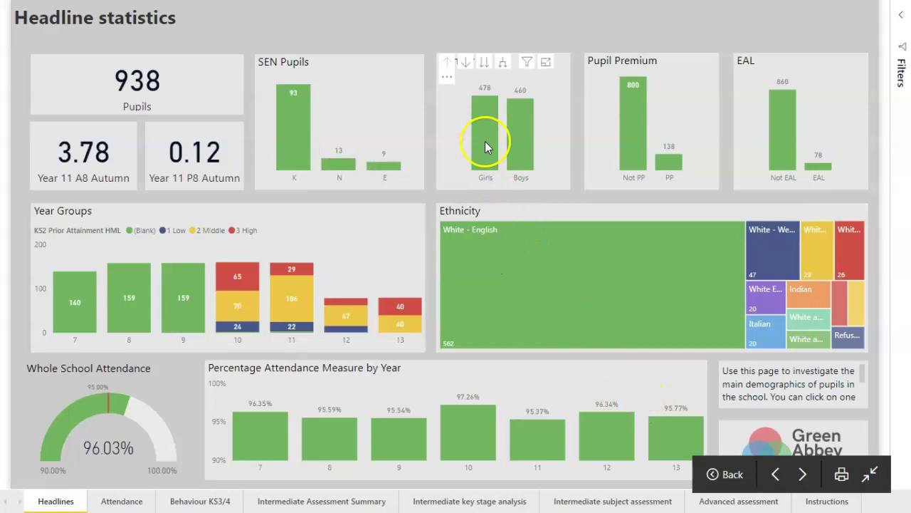
# Cross-filter the headline statistics by Girls and by Boys in the Gender chart, ending with the selection cleared.
pyautogui.moveTo(485, 143)
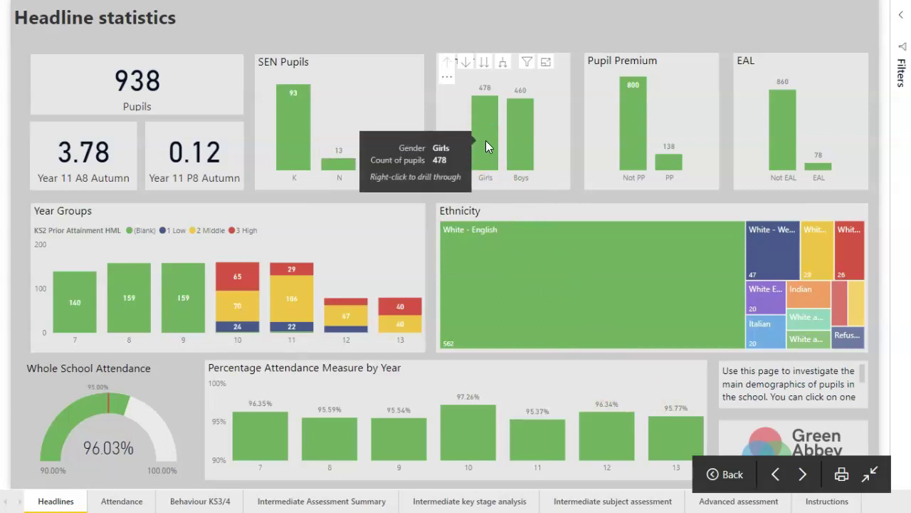
pyautogui.click(485, 143)
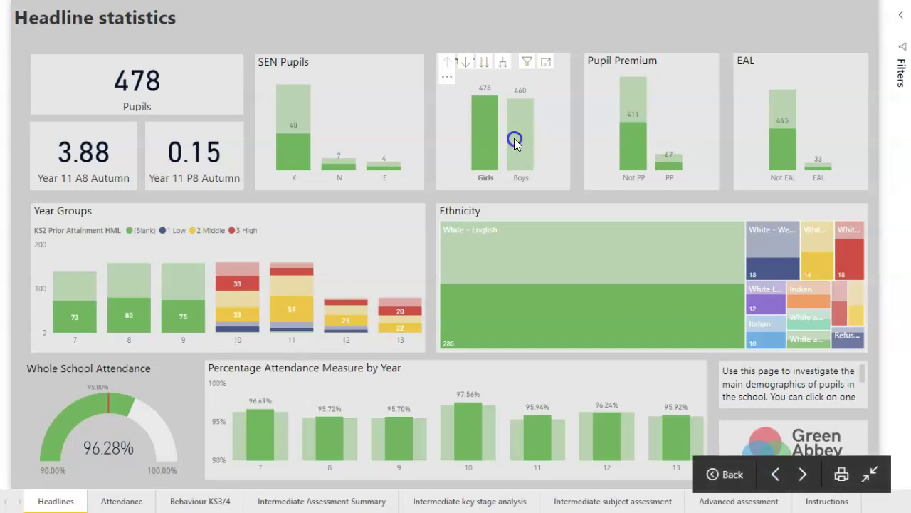
pyautogui.click(514, 143)
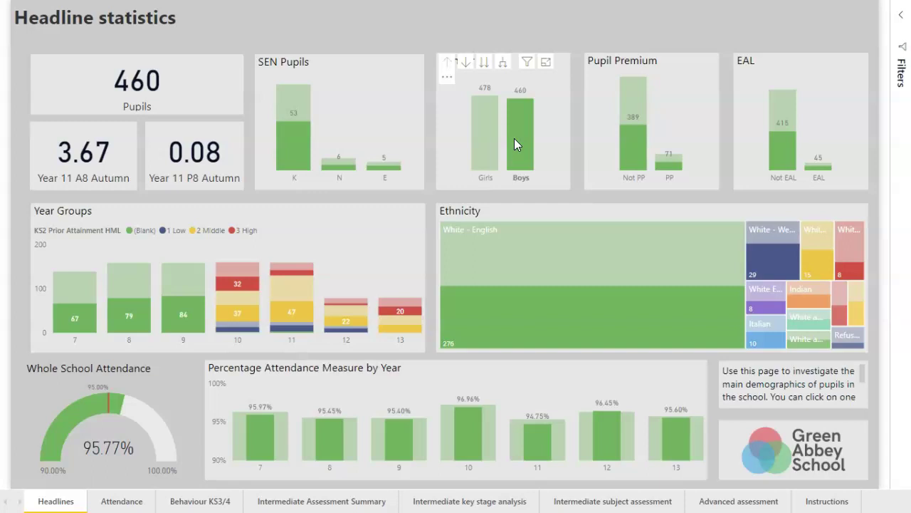
pyautogui.click(514, 138)
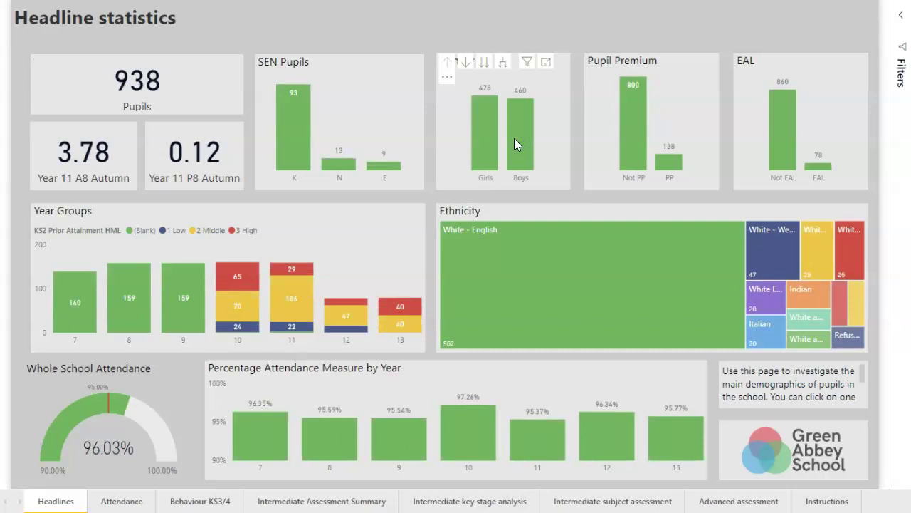
# Open the Attendance page, view year groups 10 and 9 in turn, and clear the year group filter.
pyautogui.click(123, 501)
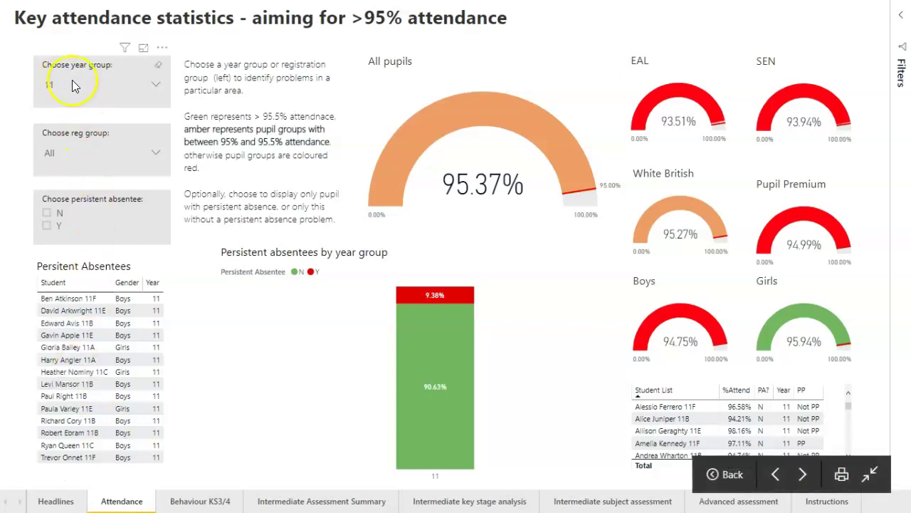
pyautogui.click(156, 87)
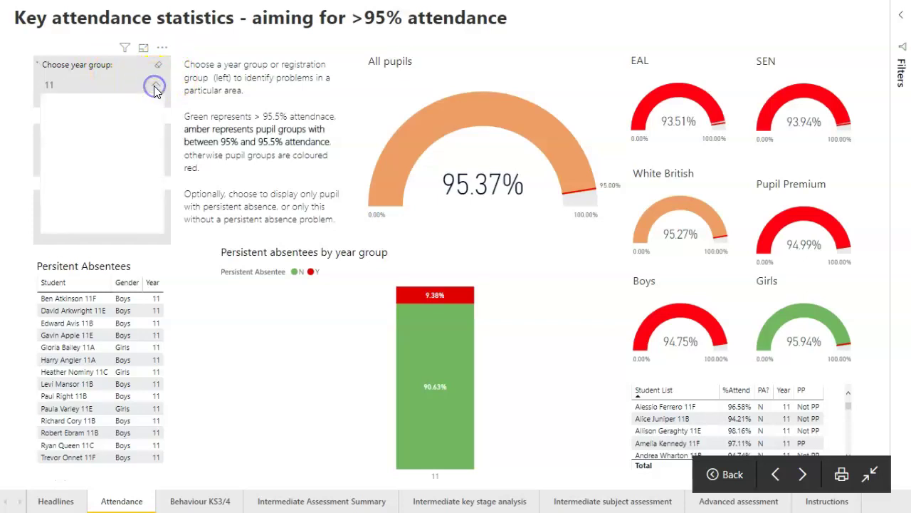
pyautogui.click(50, 140)
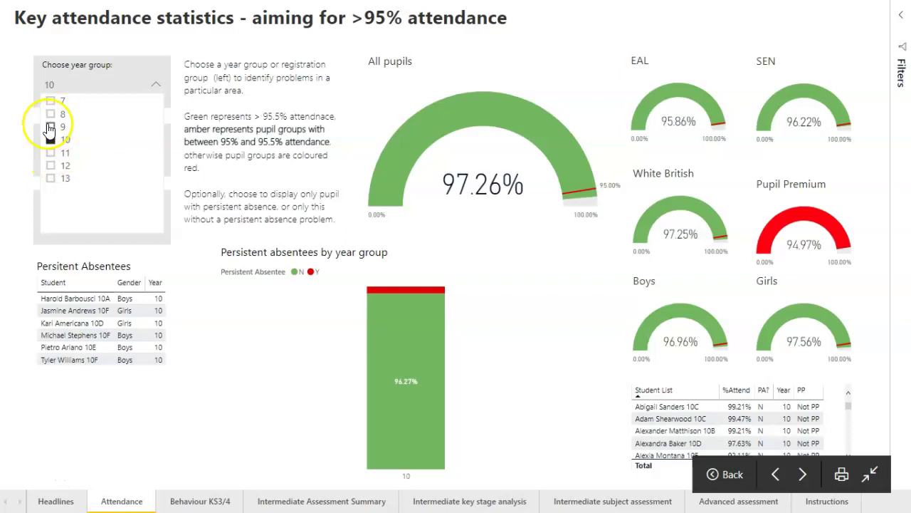
pyautogui.click(50, 126)
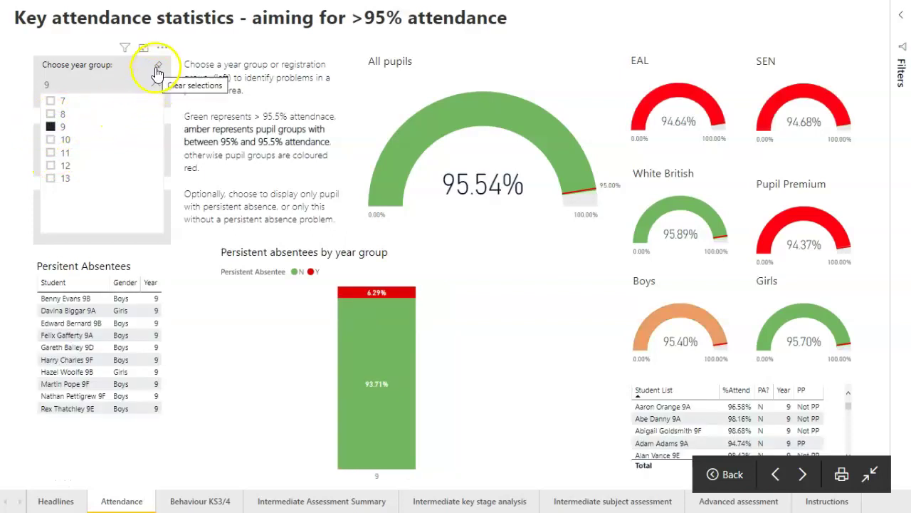
pyautogui.click(157, 66)
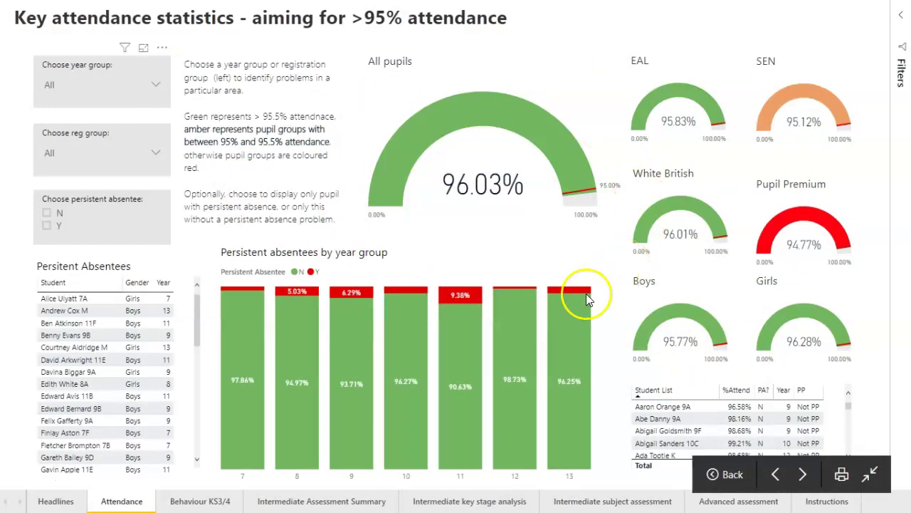
# Examine persistent absence by year group and the whole-school attendance gauges for EAL, White British and Pupil Premium pupils.
pyautogui.moveTo(569, 314)
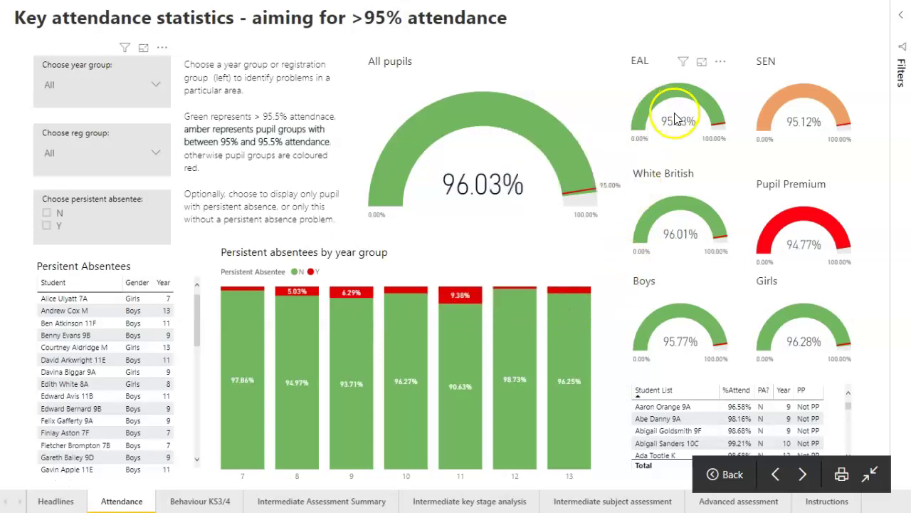
pyautogui.moveTo(695, 123)
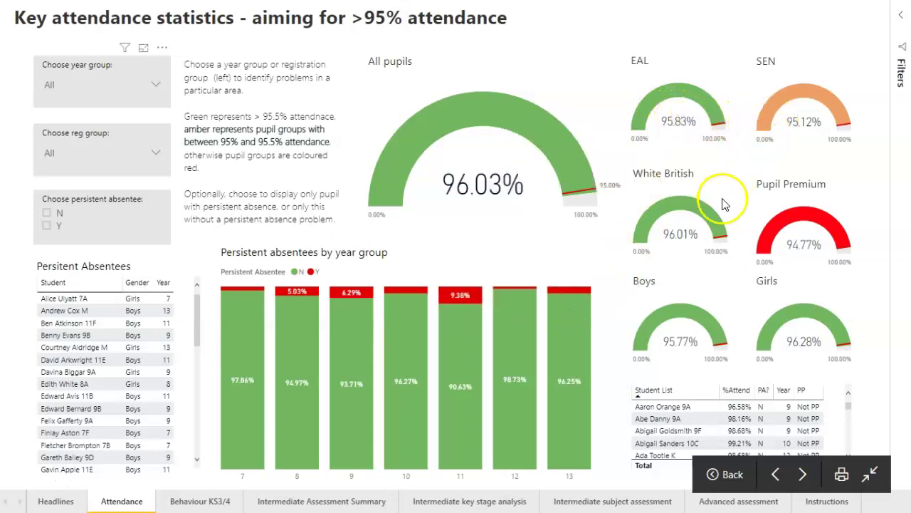
pyautogui.moveTo(790, 251)
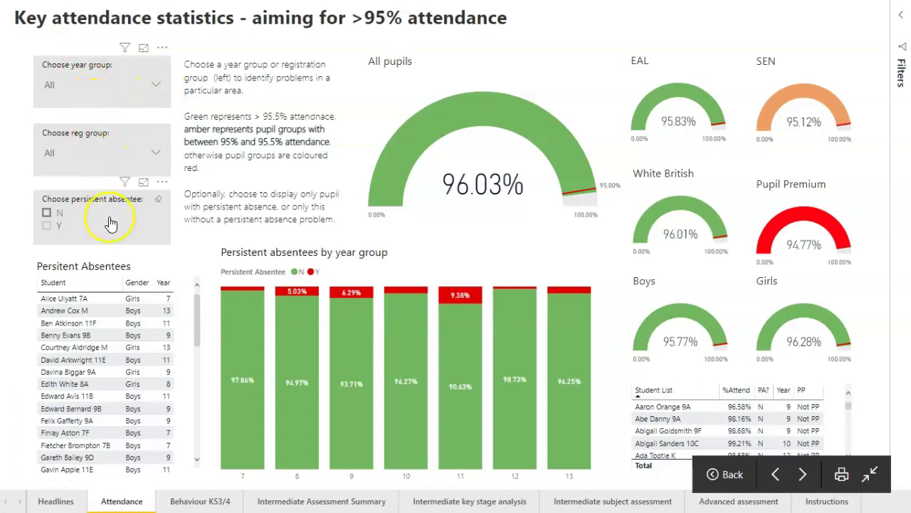
# Filter the attendance report to year group 9 and inspect the SEN, EAL, White British and Pupil Premium gauges.
pyautogui.click(156, 85)
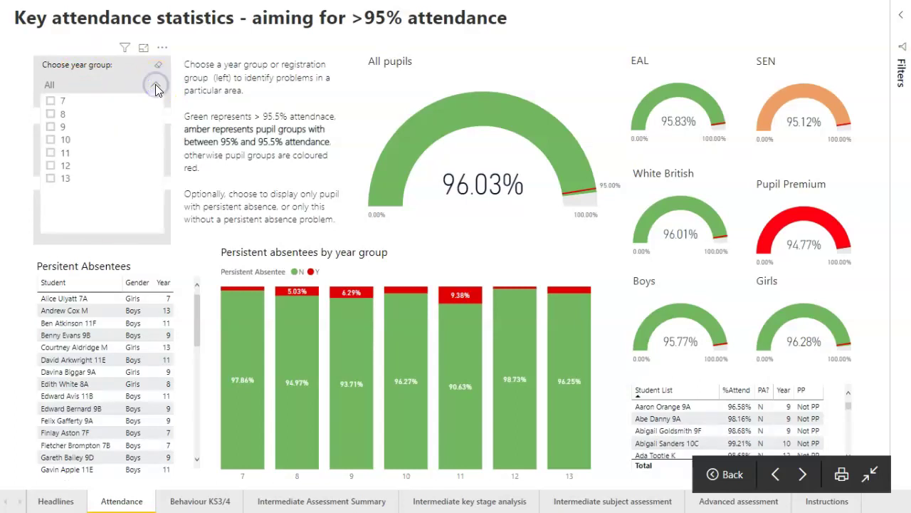
pyautogui.click(51, 126)
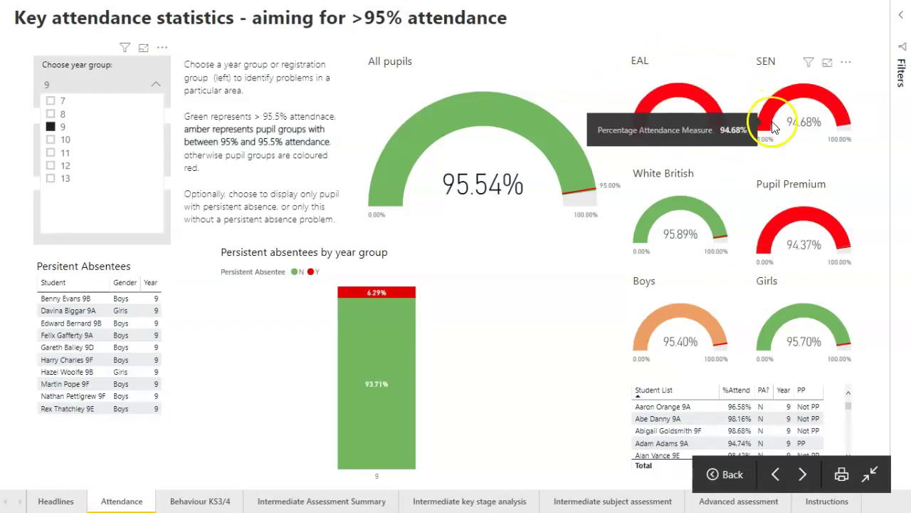
pyautogui.moveTo(806, 216)
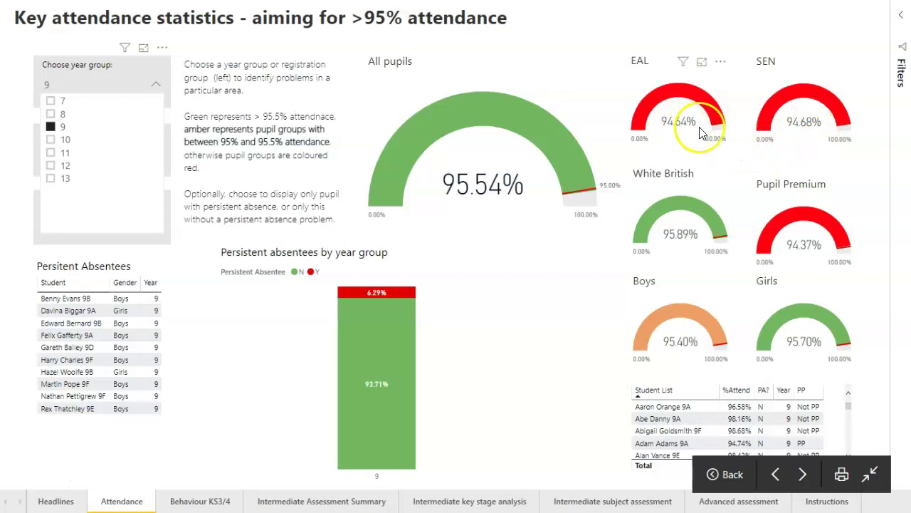
pyautogui.moveTo(716, 107)
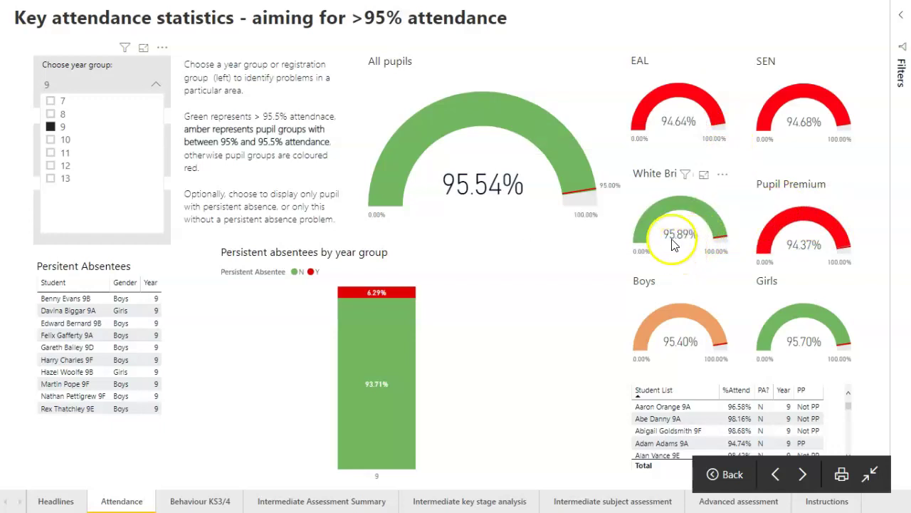
pyautogui.moveTo(684, 244)
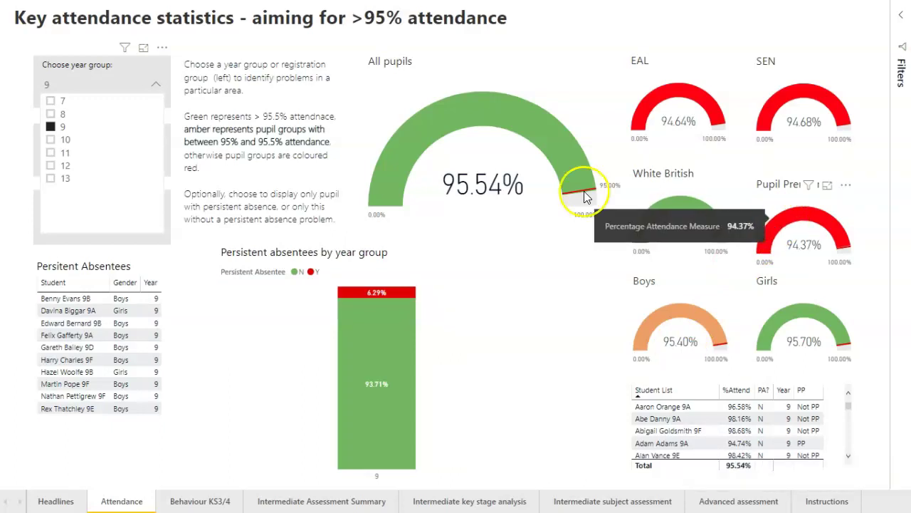
# Compare attendance between year groups by switching the year filter to 10 and back to 9.
pyautogui.click(50, 140)
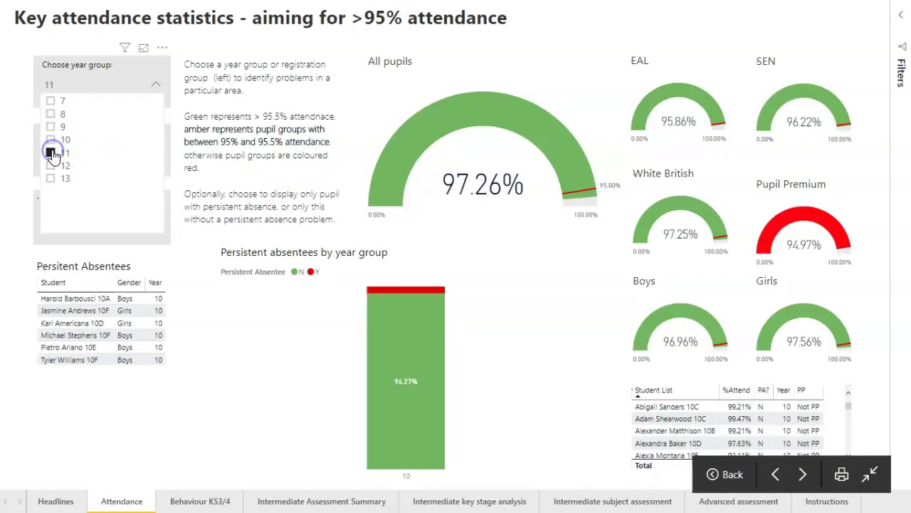
pyautogui.click(50, 140)
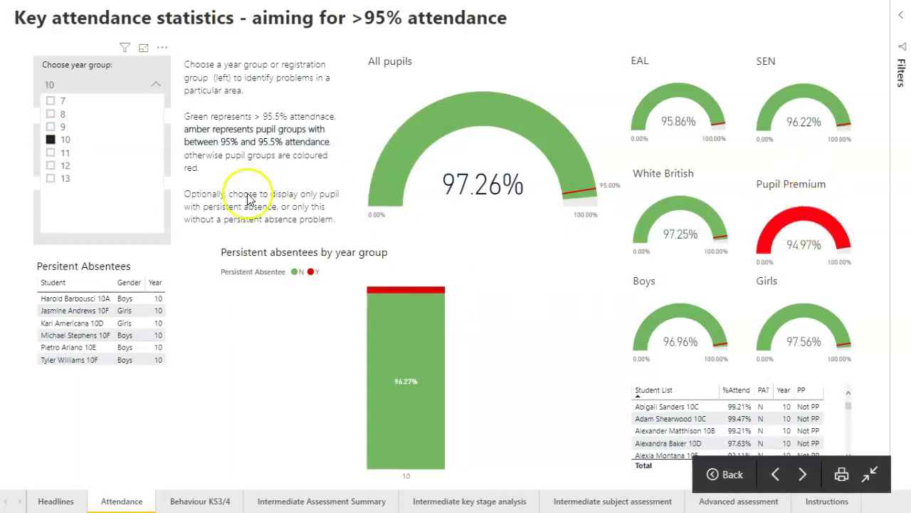
pyautogui.click(50, 127)
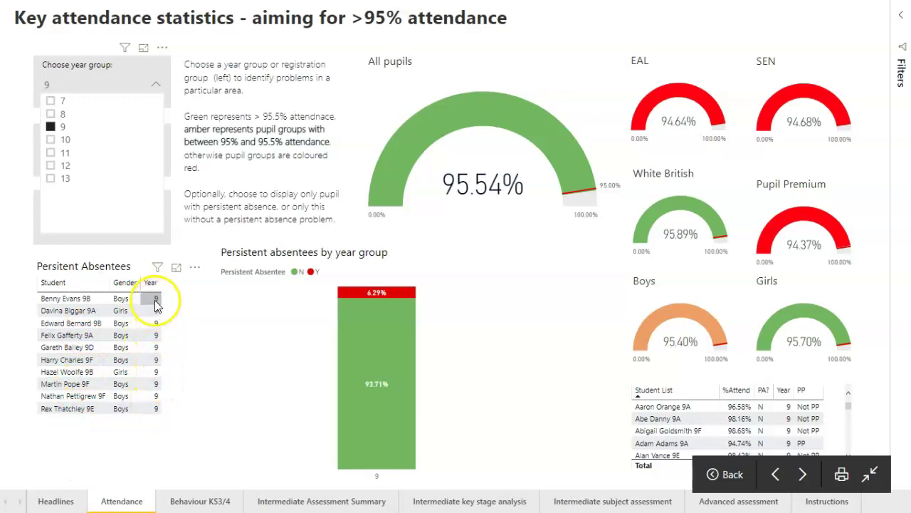
# Enlarge the Student List table to read individual Year 9 attendance, and return to the report.
pyautogui.click(830, 382)
pyautogui.click(826, 375)
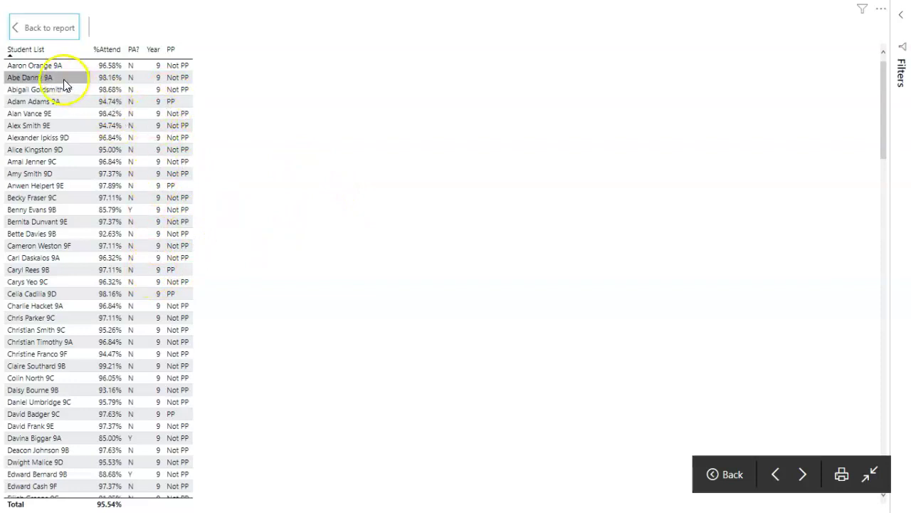
pyautogui.click(16, 27)
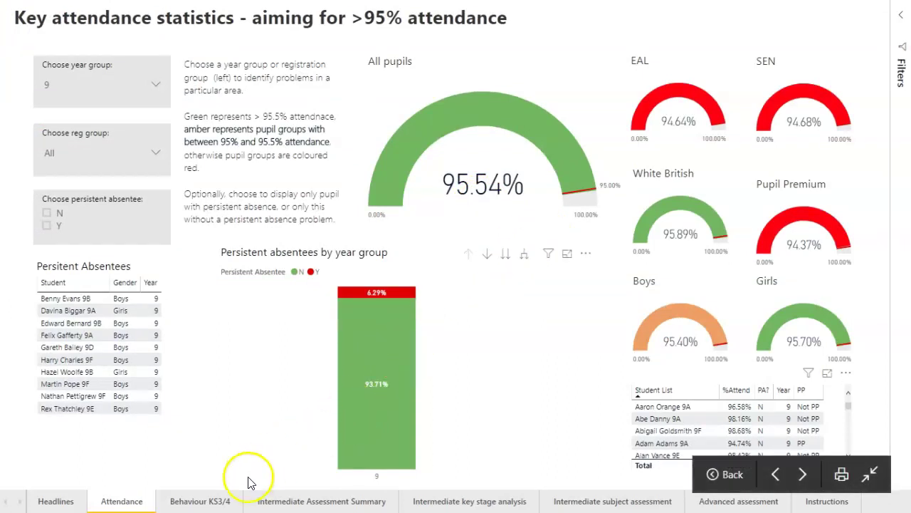
# Open the Behaviour KS3/4 page and cross-filter its charts and student table by Inadequate Work in Class.
pyautogui.click(206, 502)
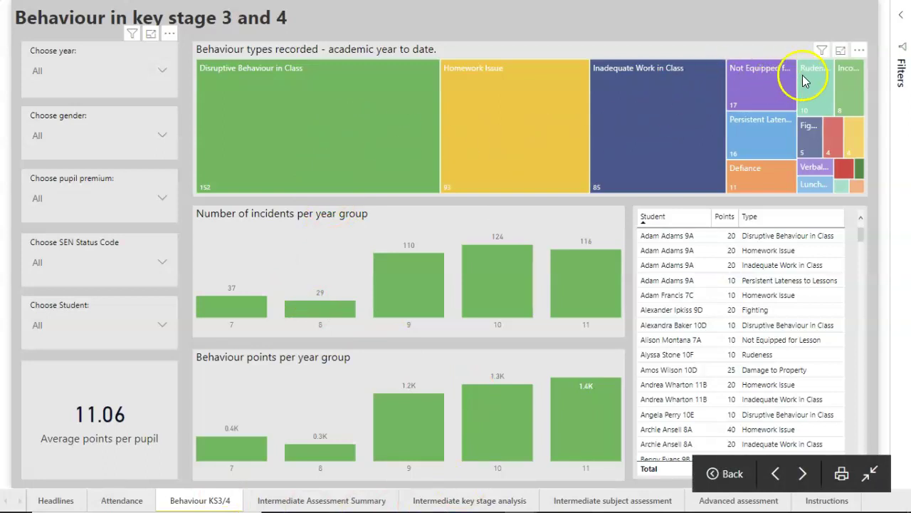
pyautogui.click(649, 135)
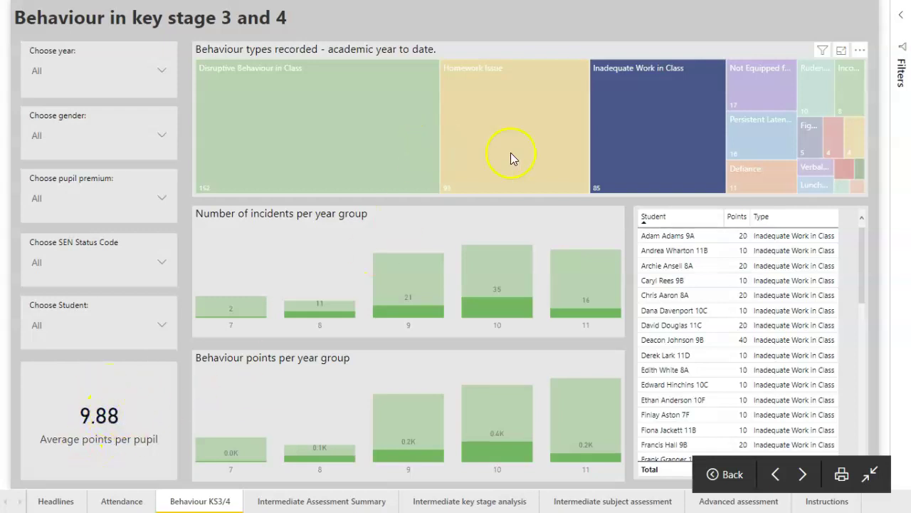
pyautogui.moveTo(667, 121)
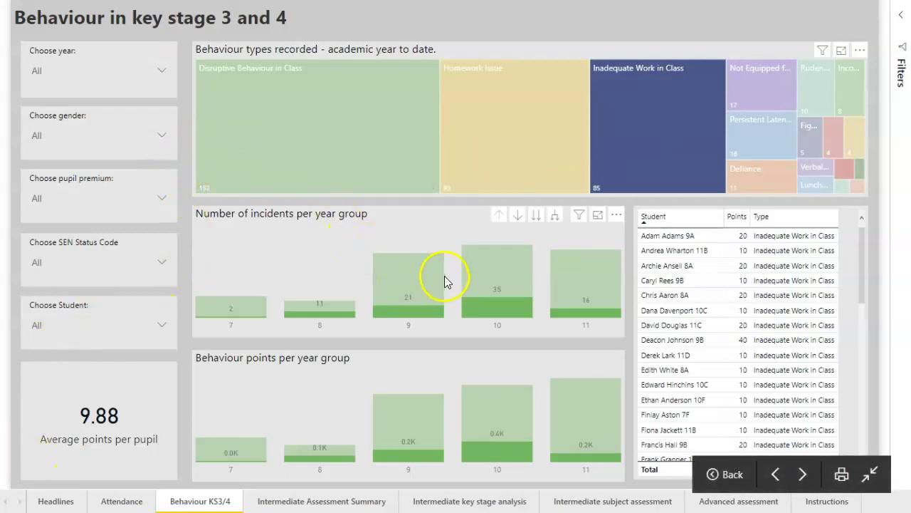
# Open the Intermediate Assessment Summary page and examine the grade breakdown and average grades across the GCSE subjects.
pyautogui.click(267, 501)
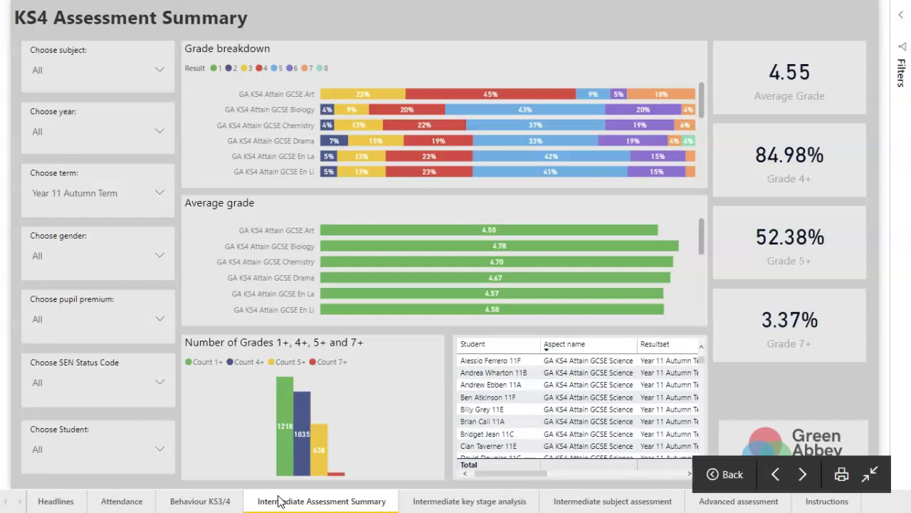
pyautogui.click(283, 502)
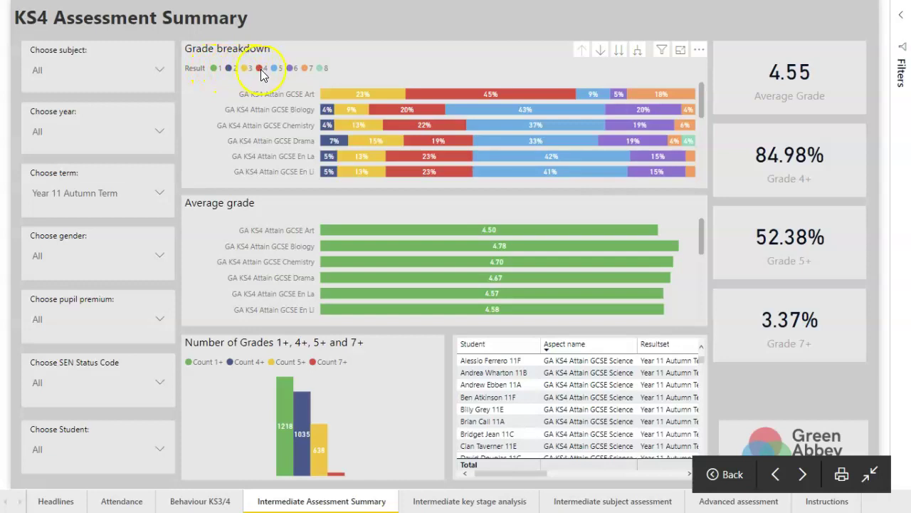
pyautogui.moveTo(544, 127)
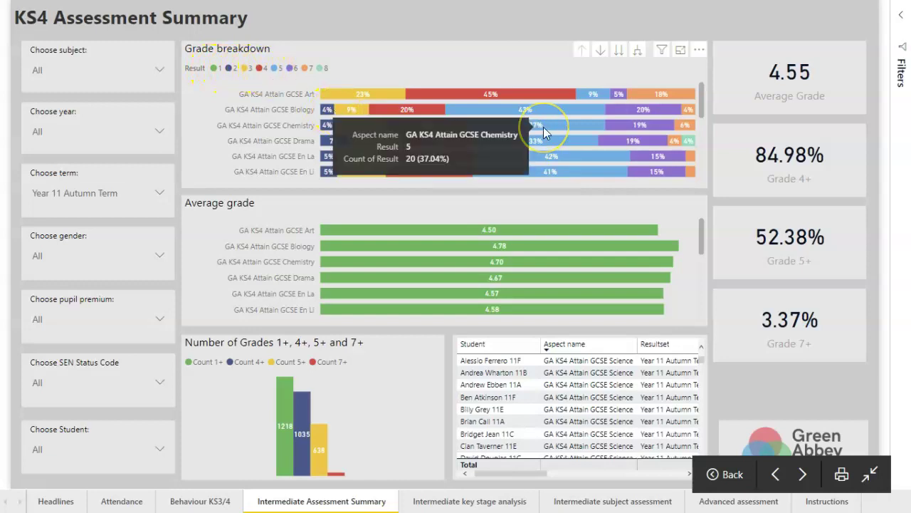
pyautogui.click(566, 129)
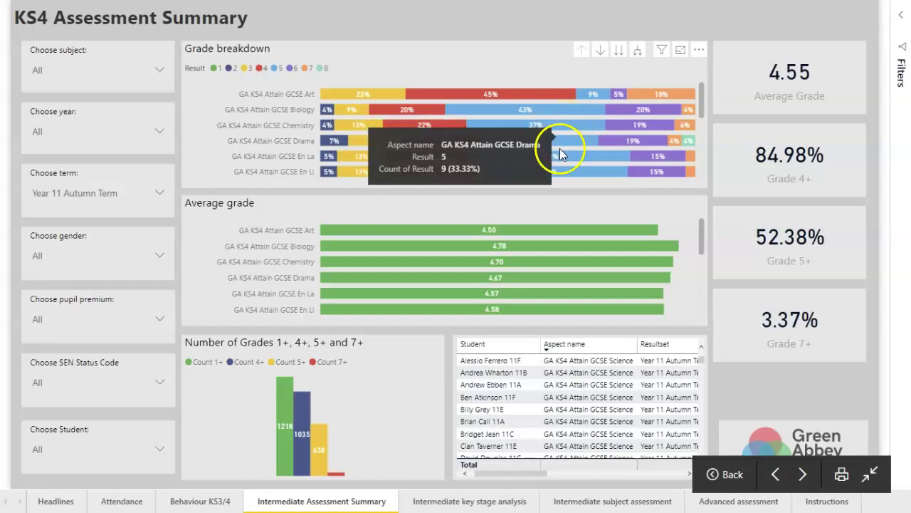
pyautogui.moveTo(701, 107); pyautogui.dragTo(690, 177)
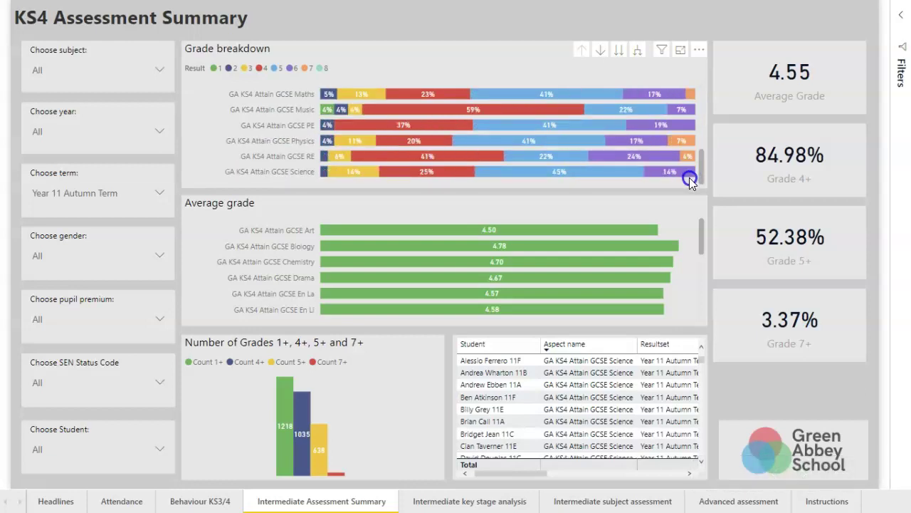
pyautogui.moveTo(690, 178); pyautogui.dragTo(696, 134)
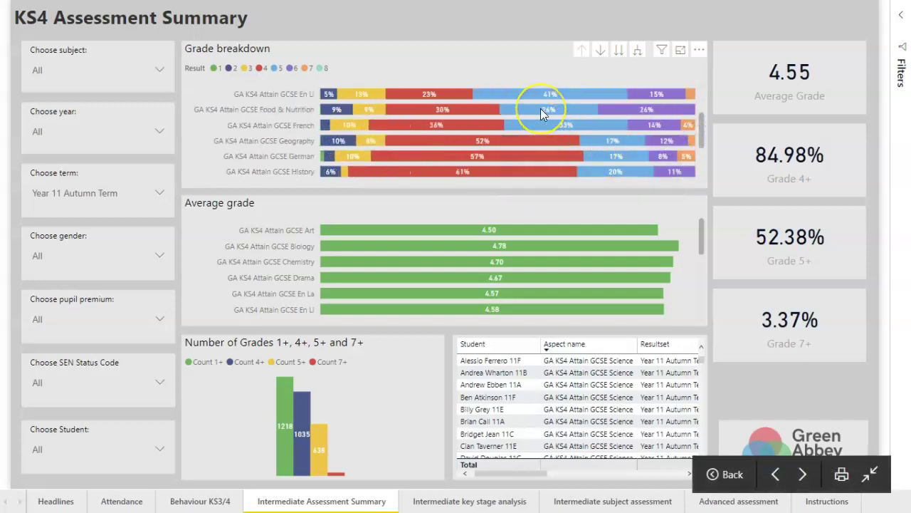
pyautogui.moveTo(541, 110)
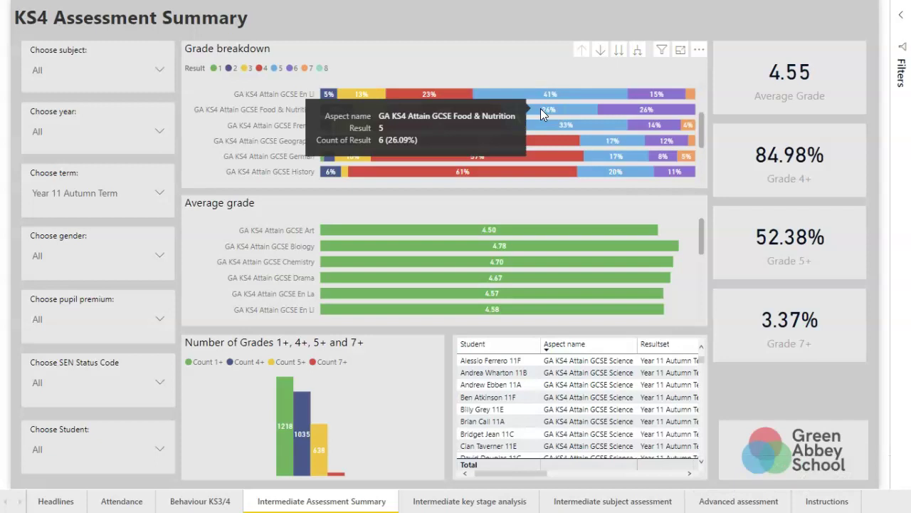
pyautogui.click(540, 108)
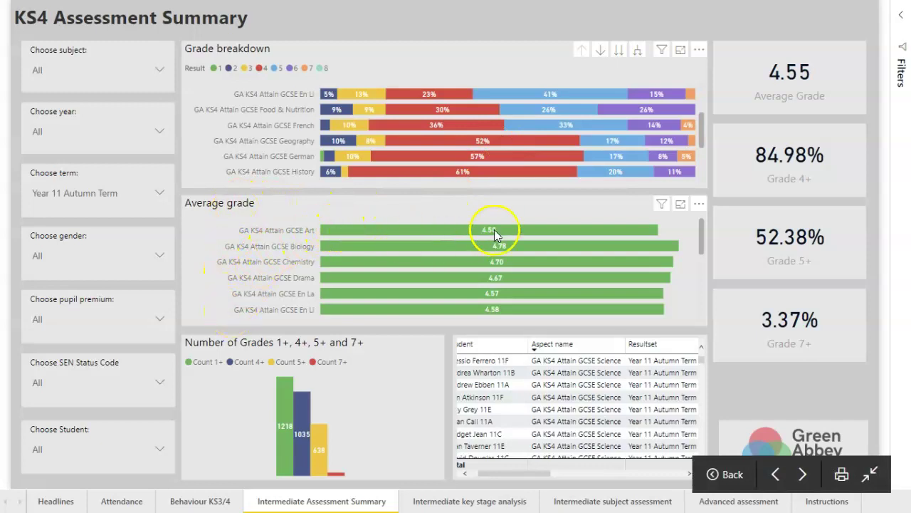
pyautogui.moveTo(704, 229)
pyautogui.mouseDown()
pyautogui.moveTo(696, 311)
pyautogui.moveTo(719, 223)
pyautogui.mouseUp()
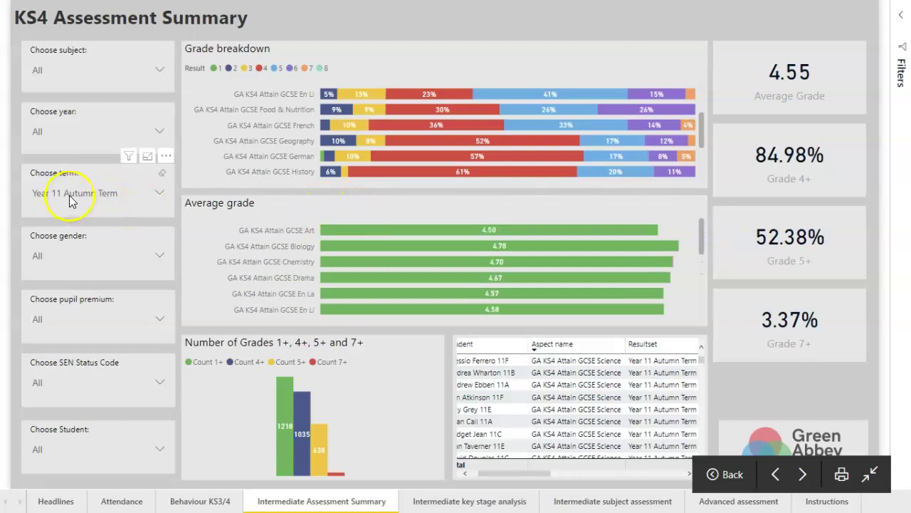
# Check the available assessment terms and filter the summary to the subjects GA KS4 Attain GCSE En La and GA KS4 Attain GCSE En Li.
pyautogui.click(158, 197)
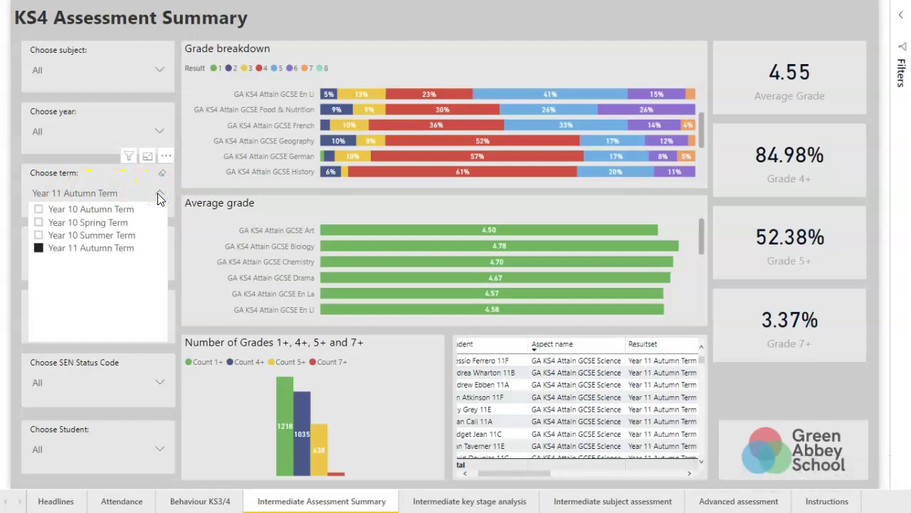
pyautogui.click(175, 193)
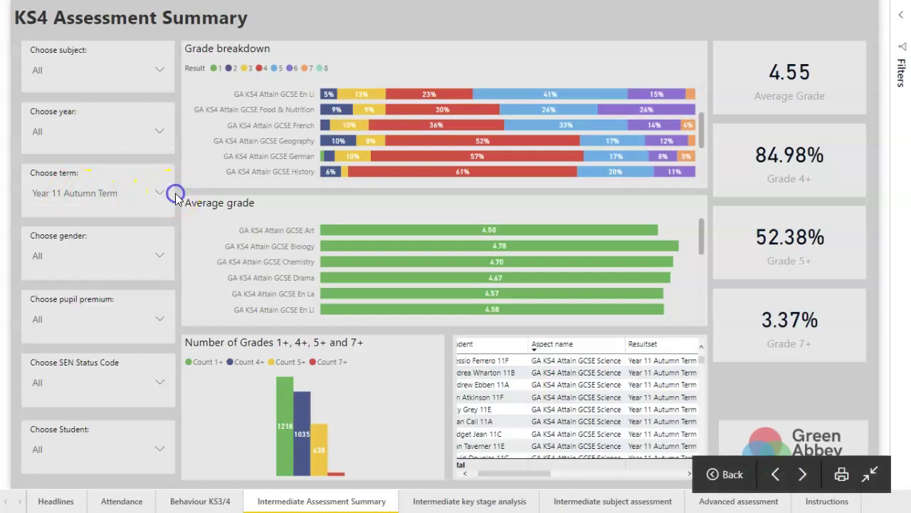
pyautogui.click(161, 72)
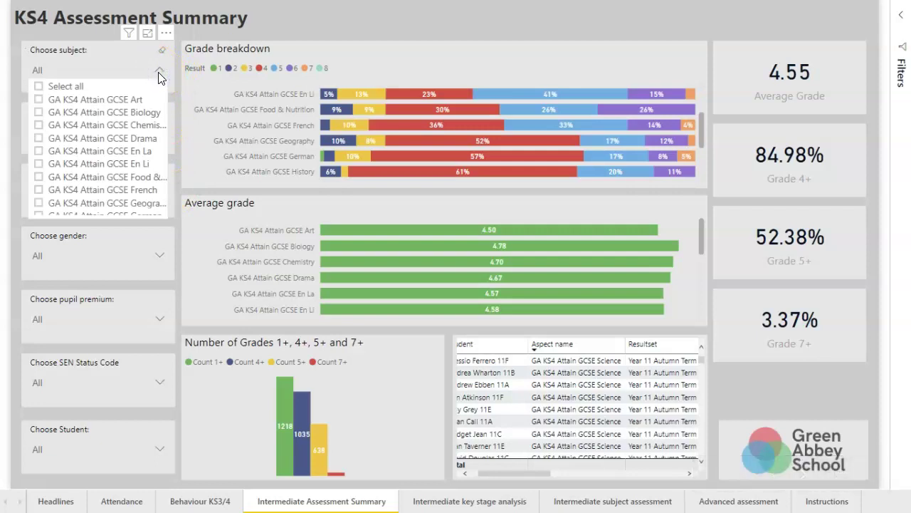
pyautogui.click(38, 152)
pyautogui.click(38, 164)
pyautogui.click(38, 152)
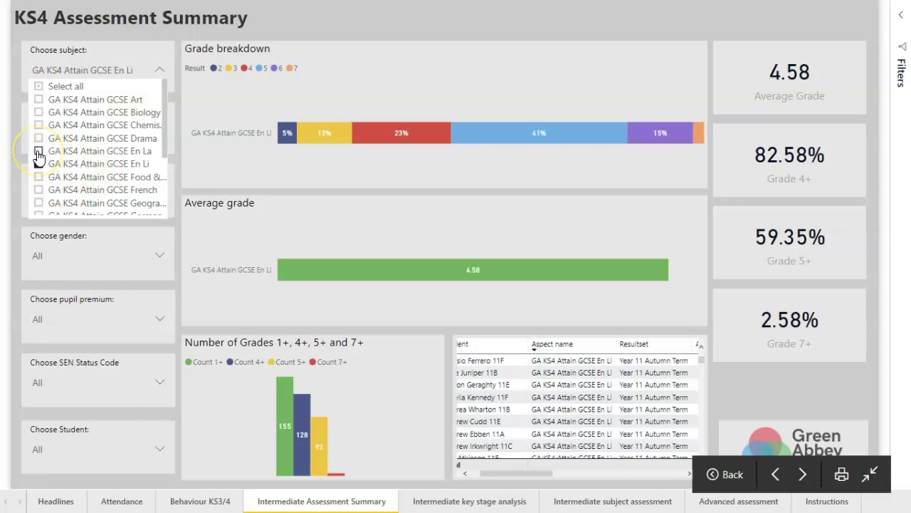
pyautogui.keyDown('ctrl'); pyautogui.click(39, 151); pyautogui.keyUp('ctrl')
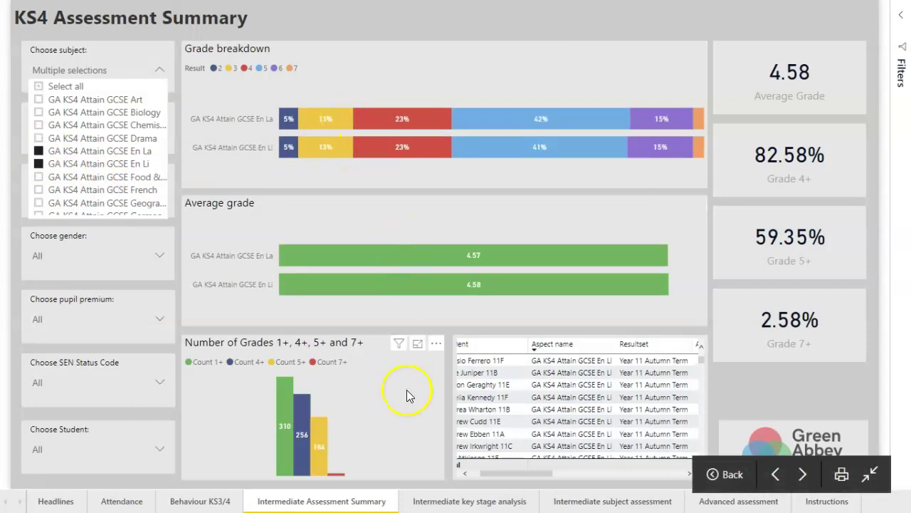
pyautogui.moveTo(472, 250)
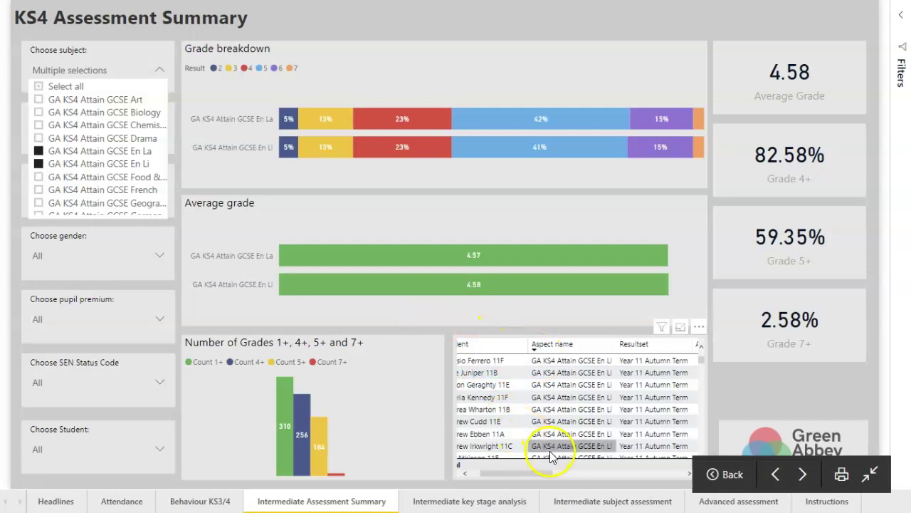
# Open the Intermediate subject assessment page and drill the result breakdown chart up from individual students to class level.
pyautogui.click(638, 502)
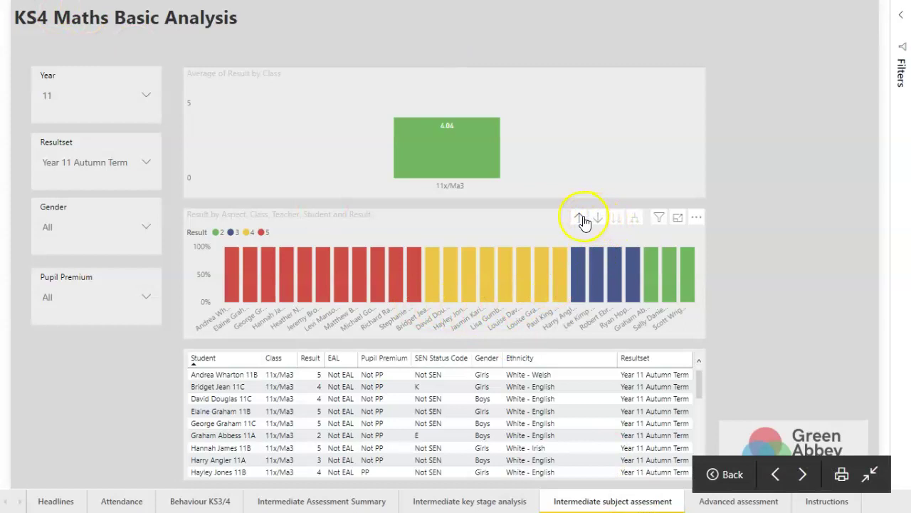
pyautogui.click(582, 220)
pyautogui.click(582, 220)
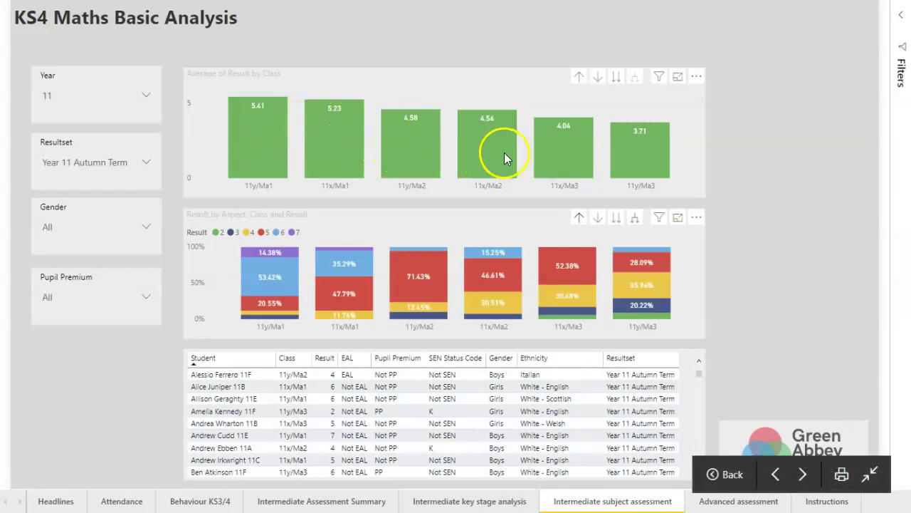
pyautogui.moveTo(580, 162)
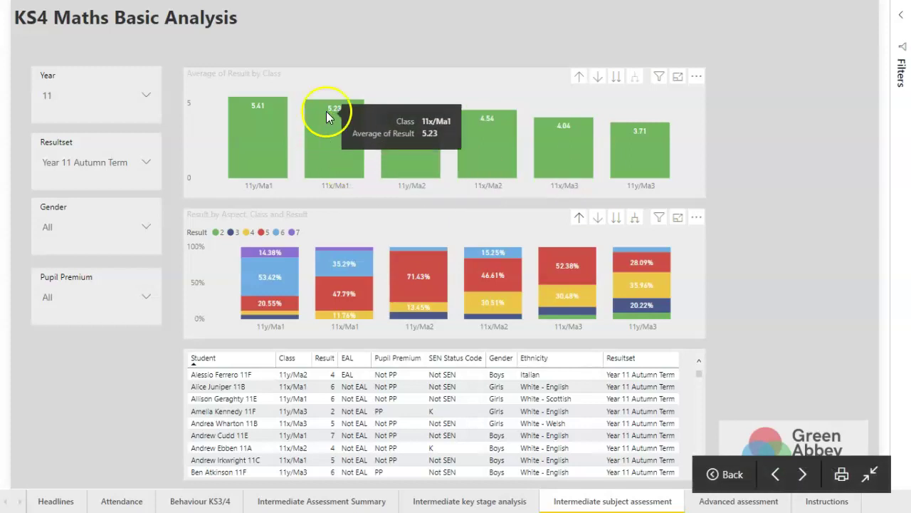
# Drill the average result chart up to GCSE Maths overall and back down into the individual classes.
pyautogui.click(580, 77)
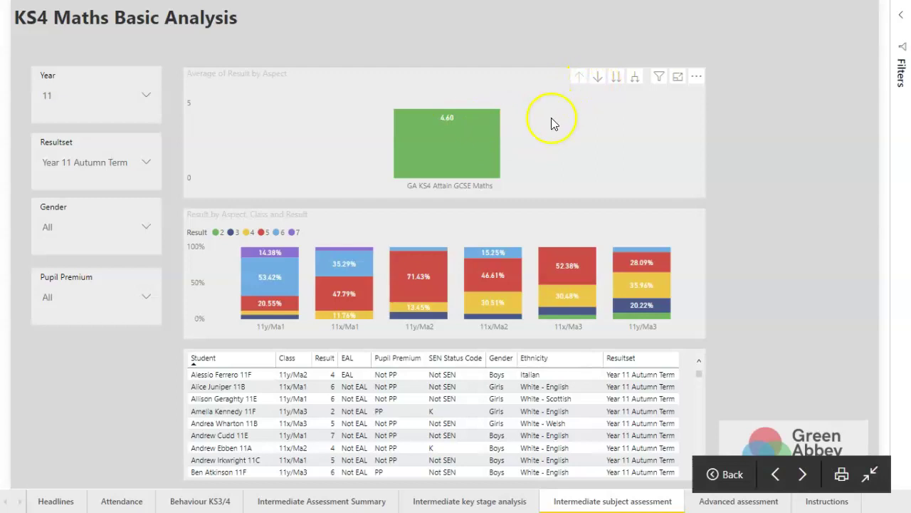
pyautogui.click(598, 76)
pyautogui.click(468, 143)
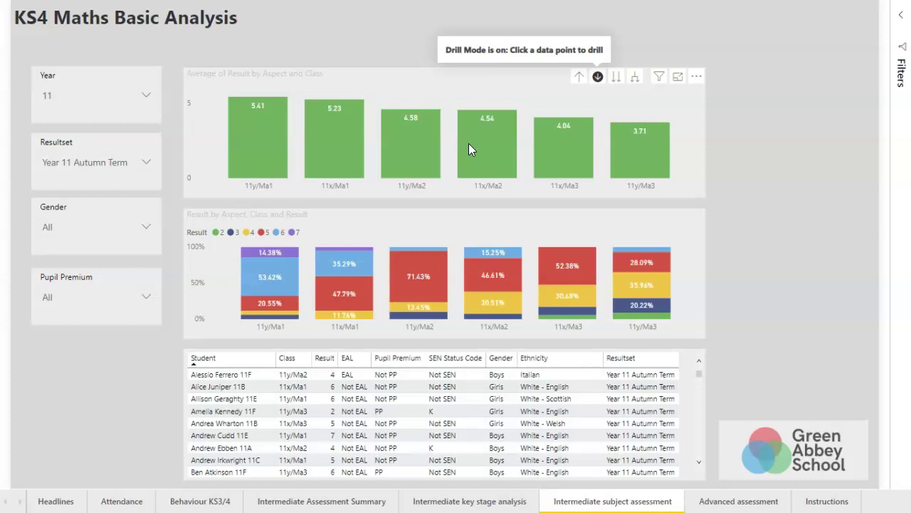
pyautogui.click(486, 268)
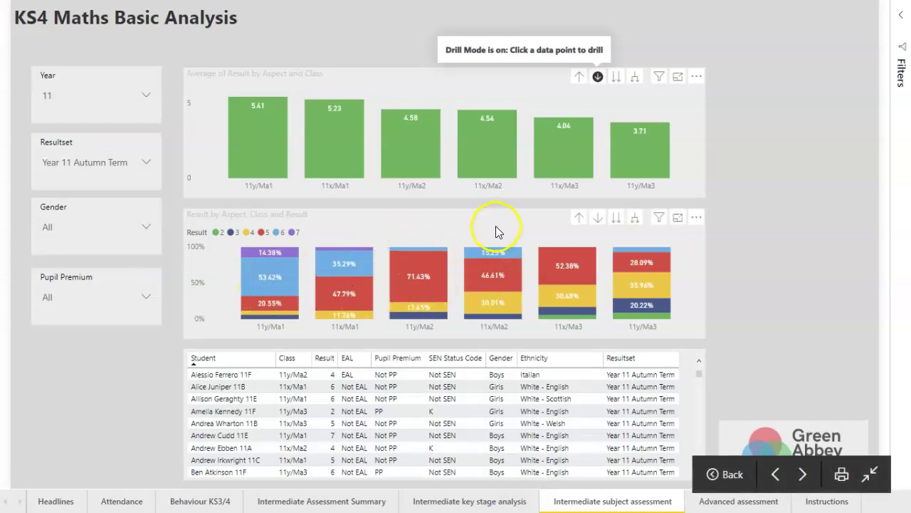
# Drill the result breakdown for class 11x/Ma3 down through its teacher to individual students, and return to class level.
pyautogui.click(601, 218)
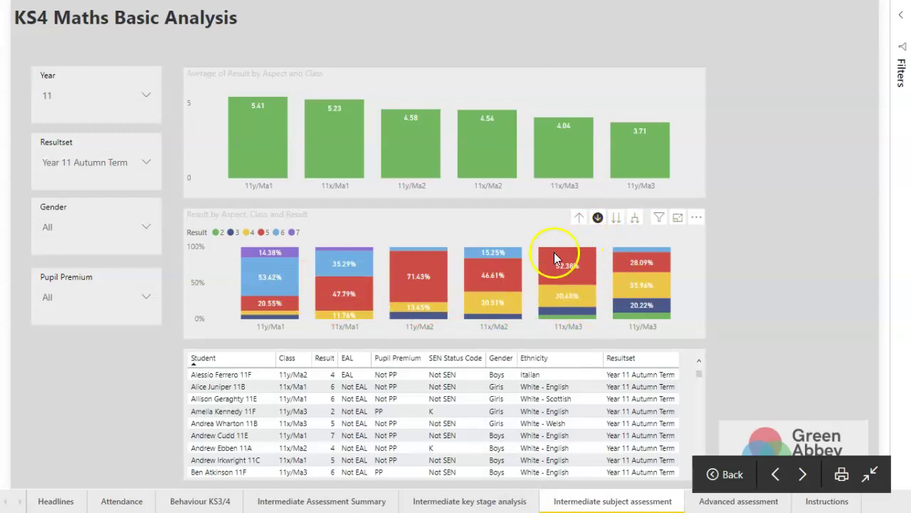
pyautogui.click(567, 292)
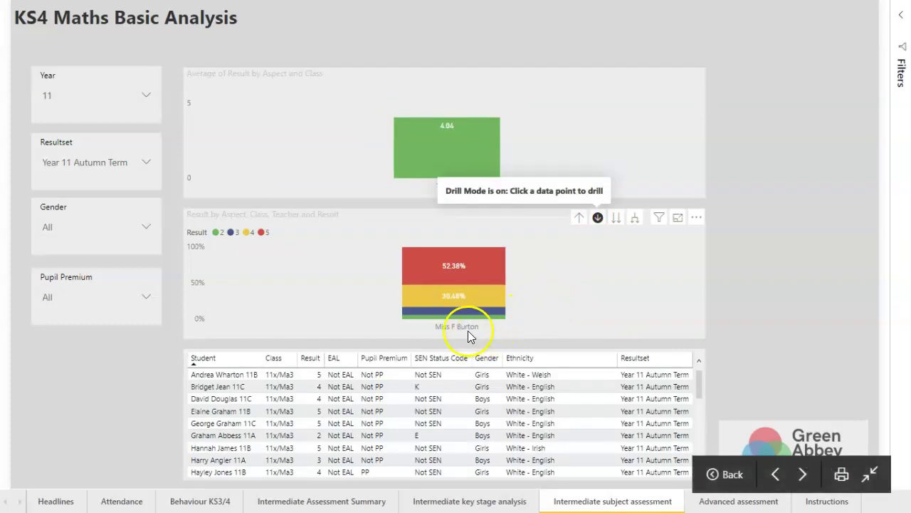
pyautogui.click(469, 276)
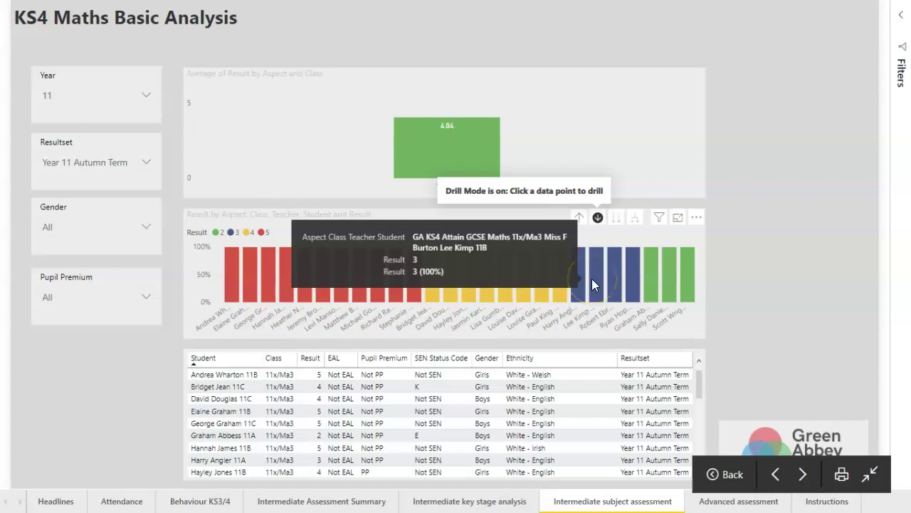
pyautogui.click(582, 218)
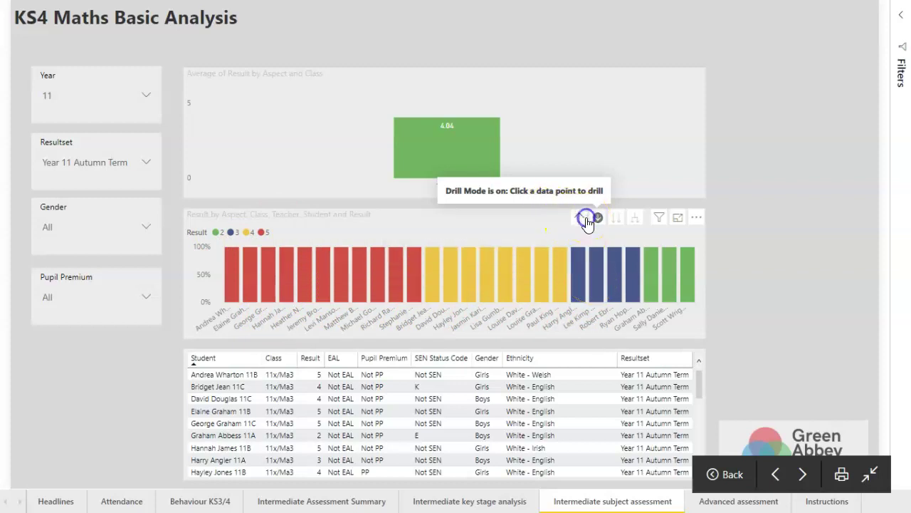
pyautogui.click(583, 218)
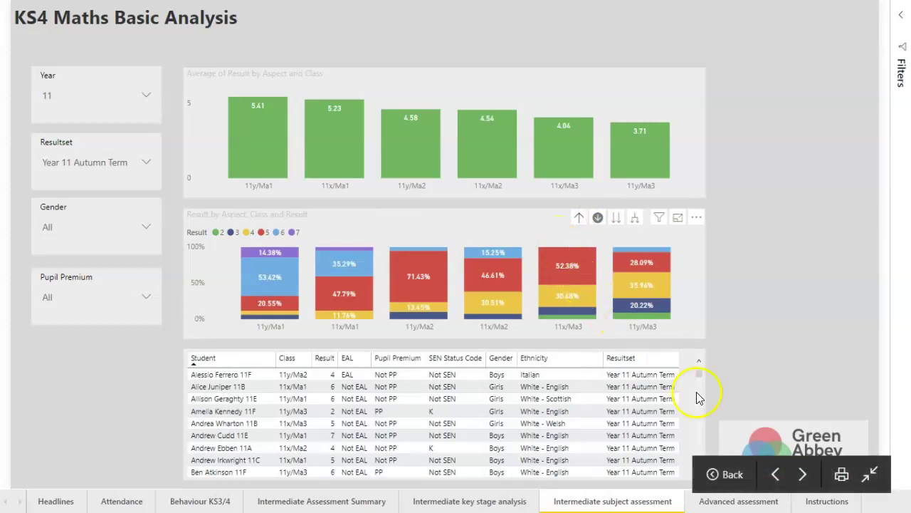
# Open the Advanced assessment page and examine actual versus target averages by grade and the average grade over time.
pyautogui.click(742, 501)
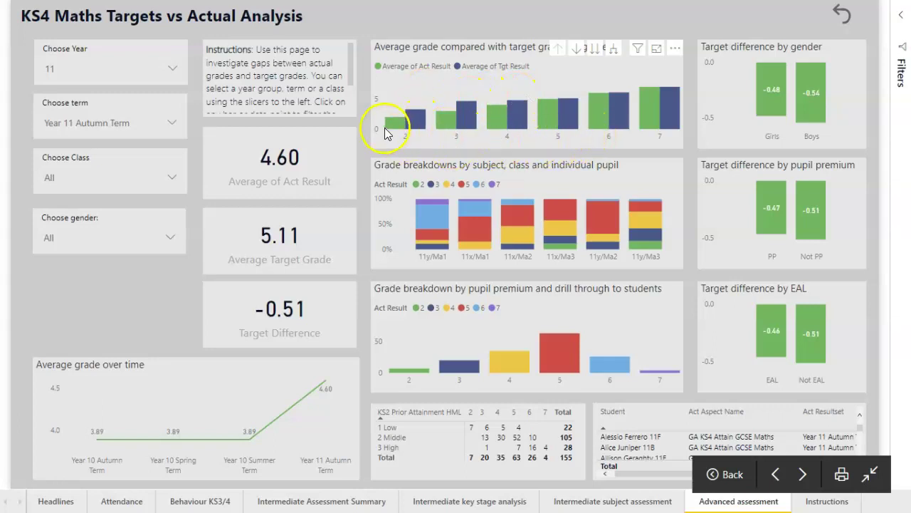
pyautogui.moveTo(394, 132)
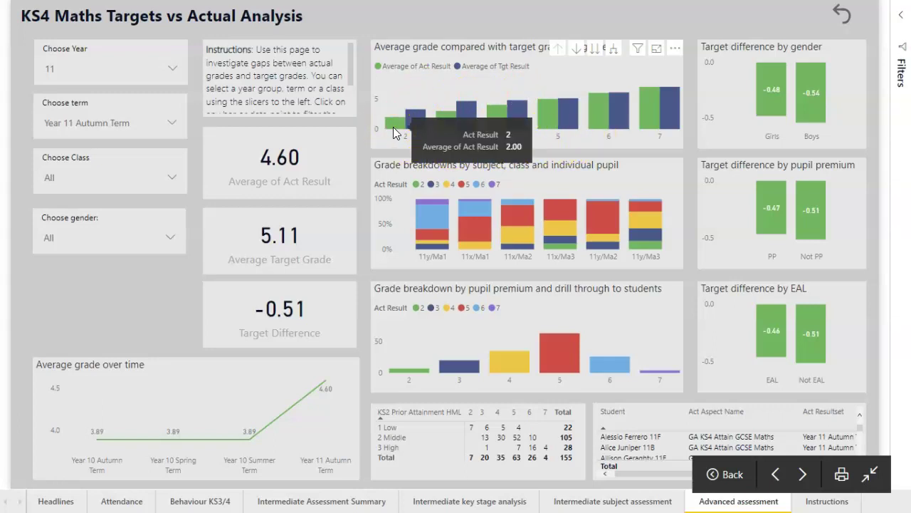
pyautogui.moveTo(446, 129)
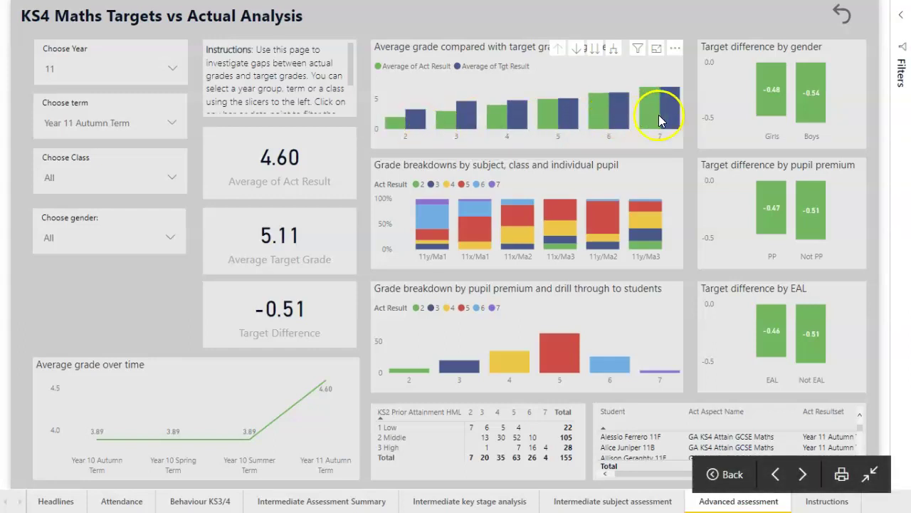
pyautogui.moveTo(561, 129)
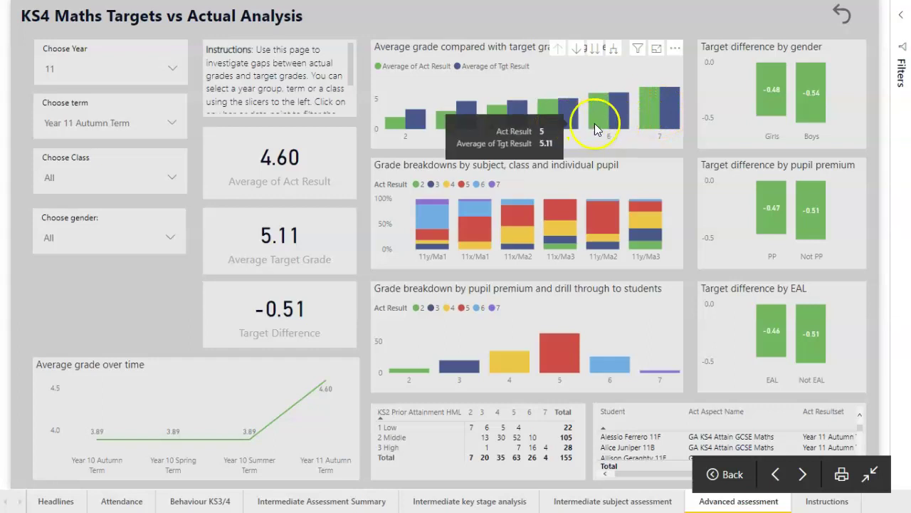
pyautogui.moveTo(670, 125)
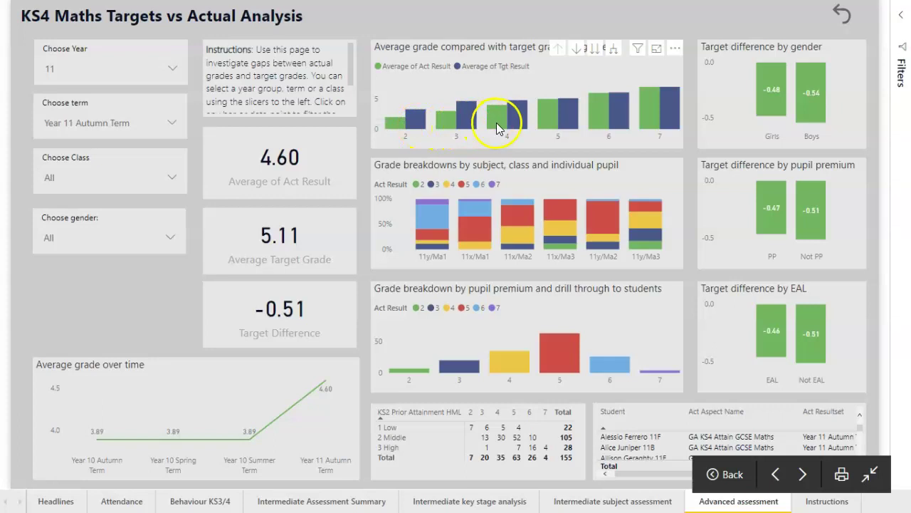
pyautogui.moveTo(505, 123)
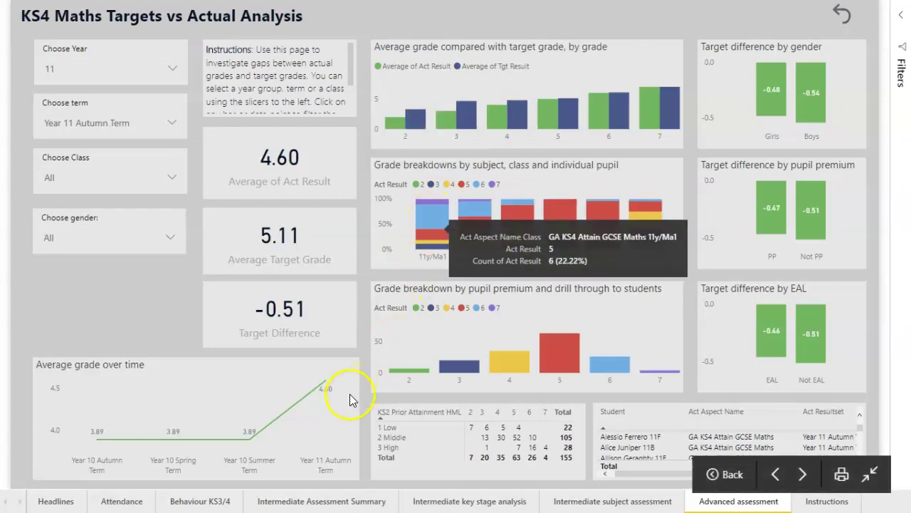
pyautogui.moveTo(292, 406)
pyautogui.moveTo(240, 411)
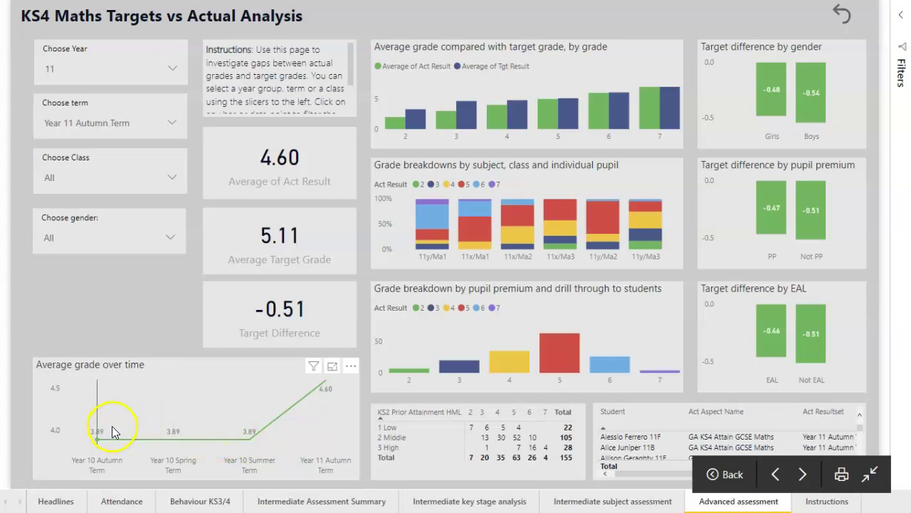
pyautogui.moveTo(137, 426)
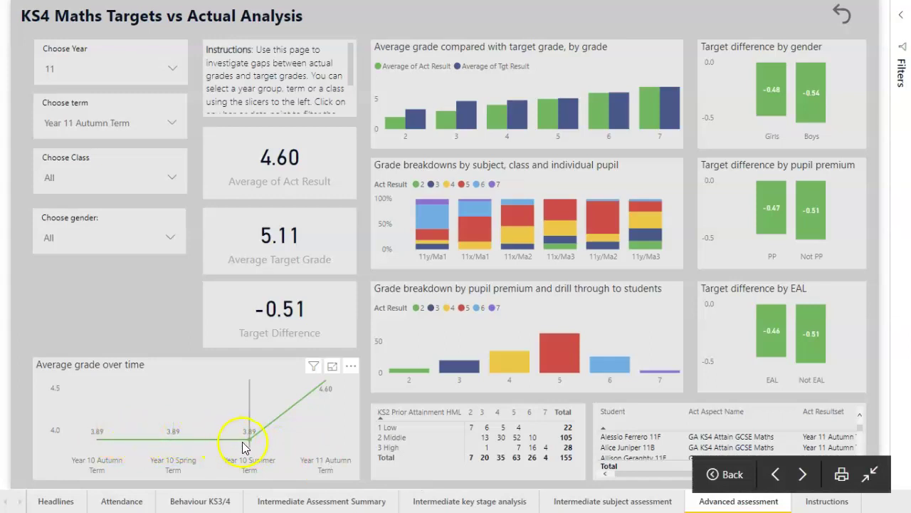
pyautogui.moveTo(240, 445)
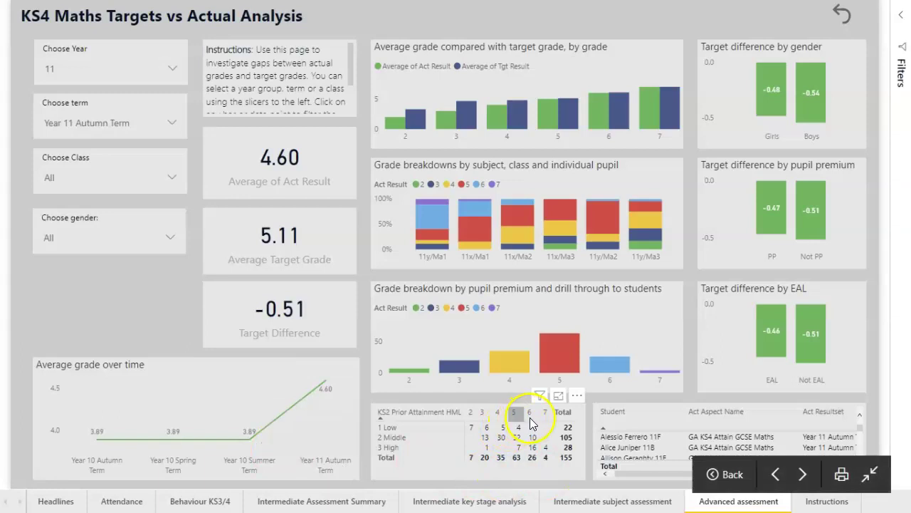
# Spotlight the KS2 Prior Attainment table to examine results by attainment band, and return to the full Advanced assessment page.
pyautogui.click(576, 397)
pyautogui.moveTo(580, 401)
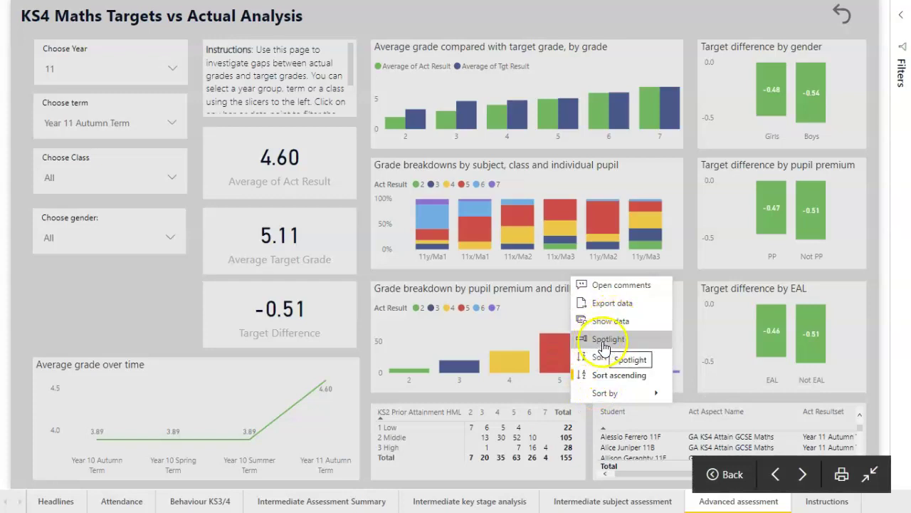
pyautogui.click(603, 339)
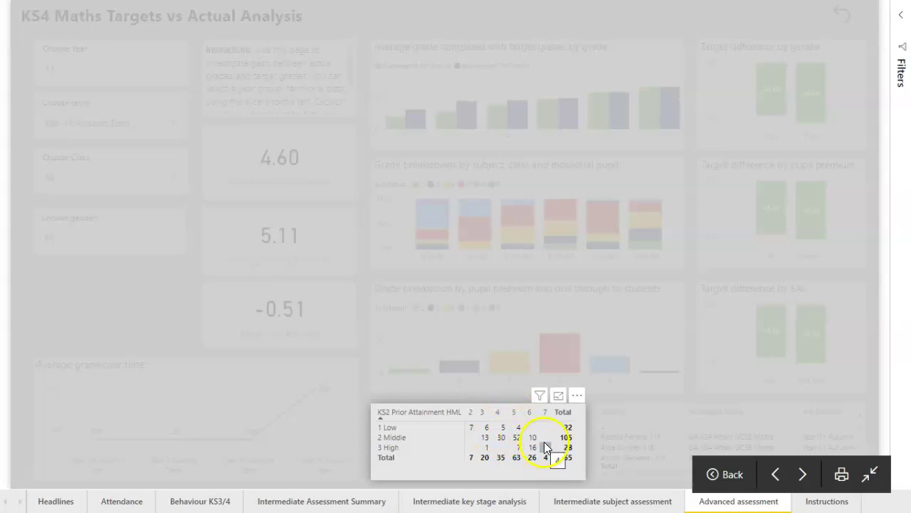
pyautogui.click(630, 296)
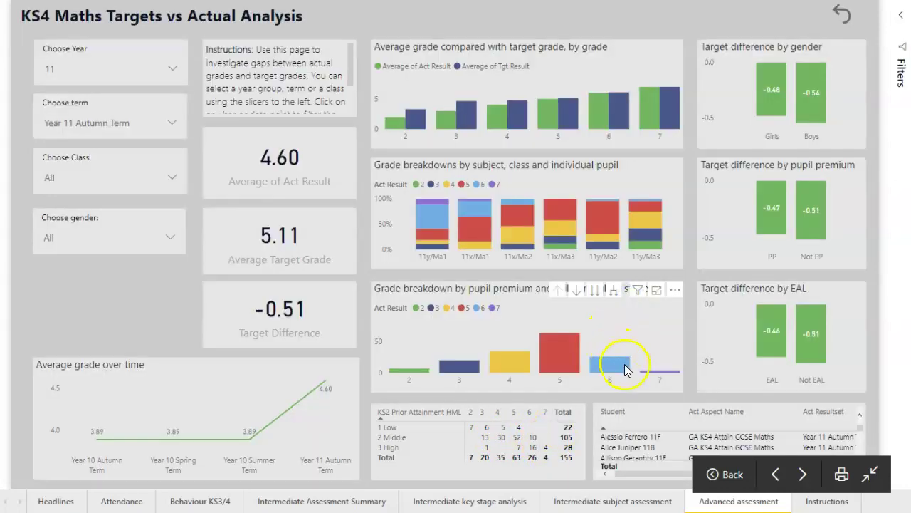
pyautogui.moveTo(619, 365)
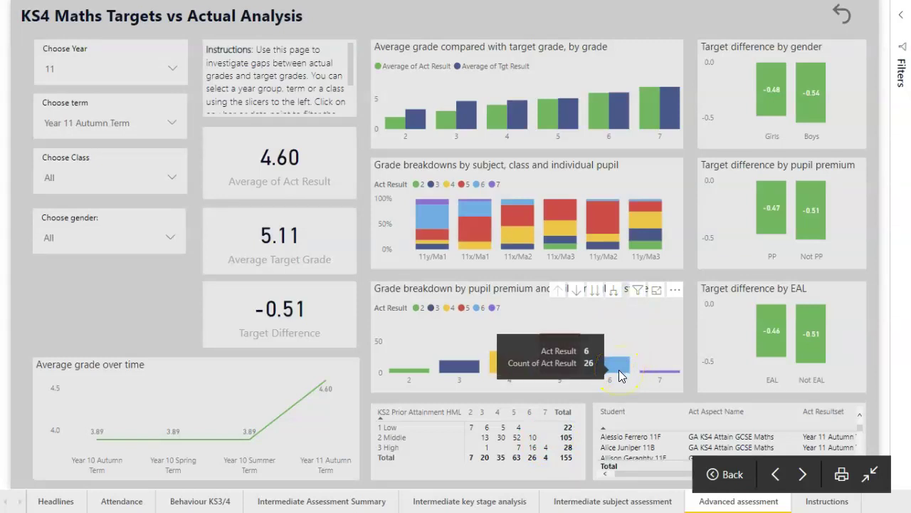
# Open the Instructions page and try its Year slicer with year 10 and year 11, clearing the selection at the end.
pyautogui.click(833, 504)
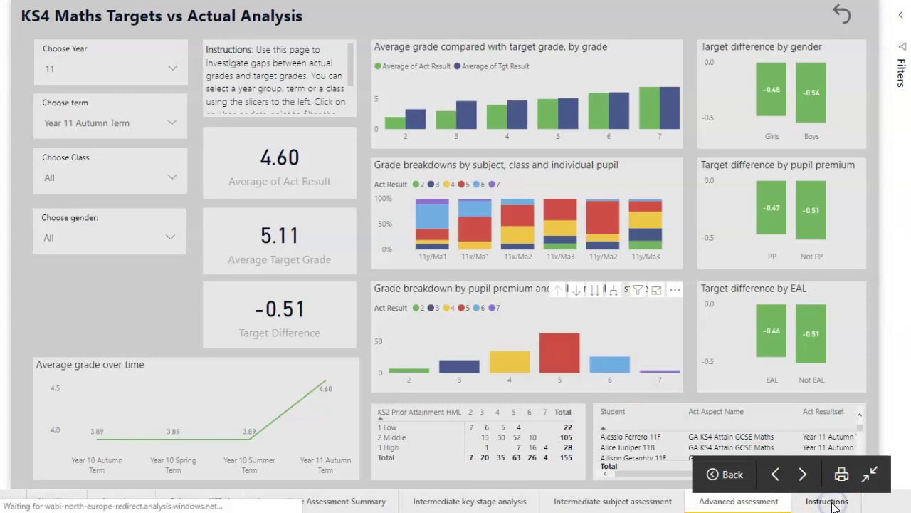
pyautogui.moveTo(335, 216)
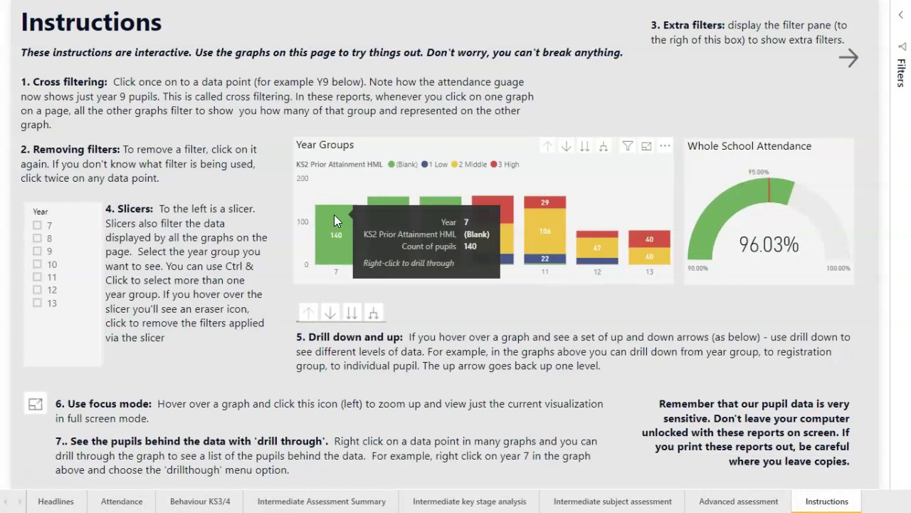
pyautogui.click(37, 265)
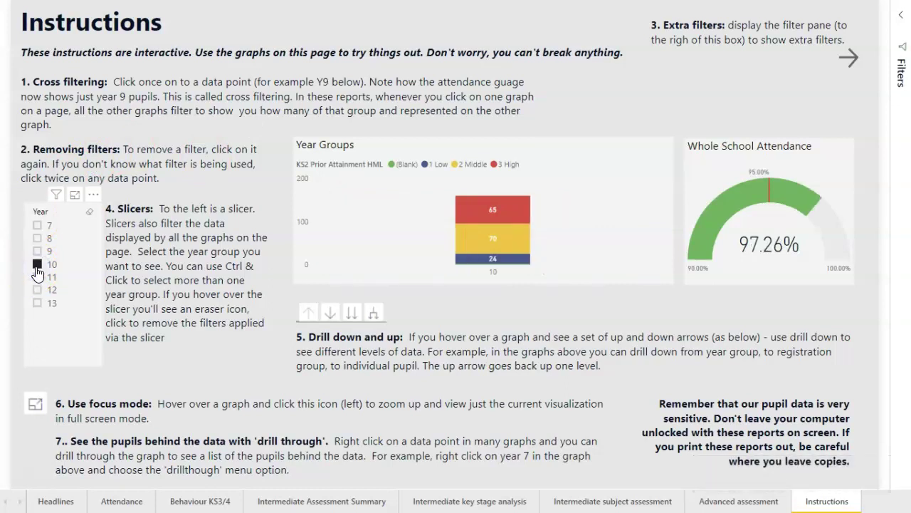
pyautogui.click(37, 277)
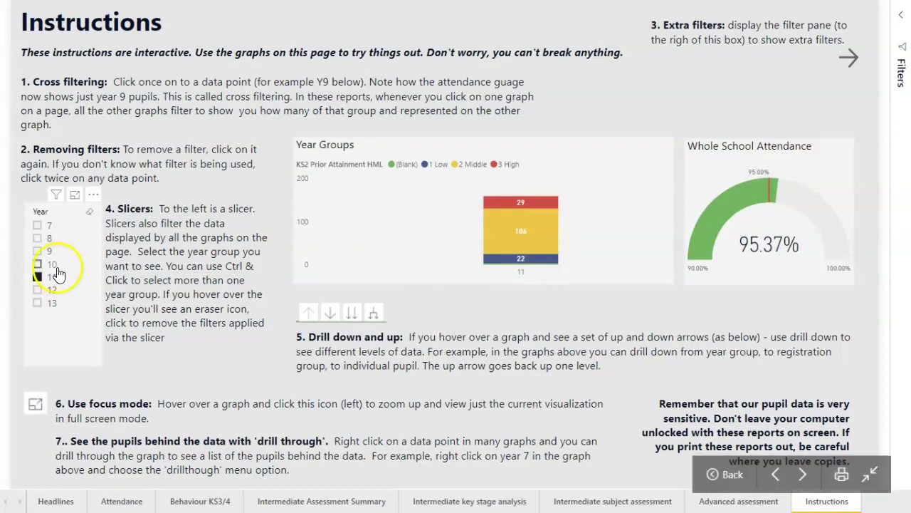
pyautogui.click(90, 212)
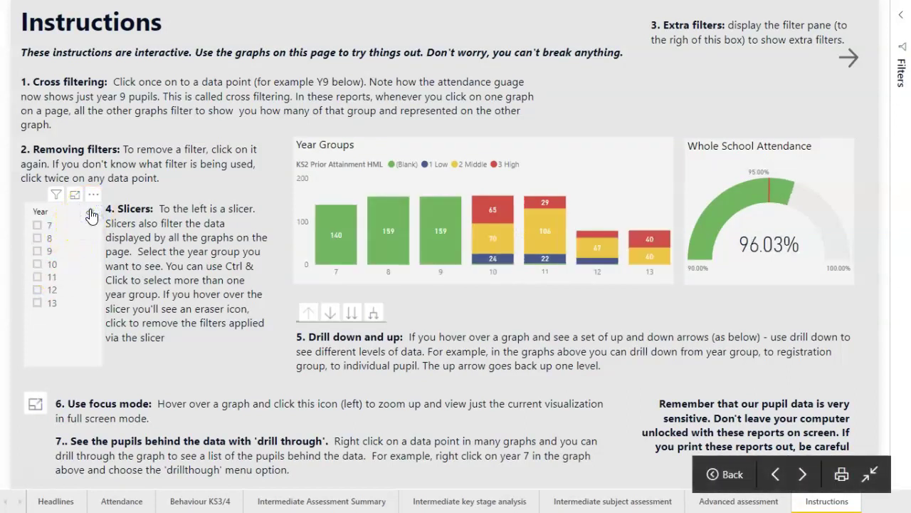